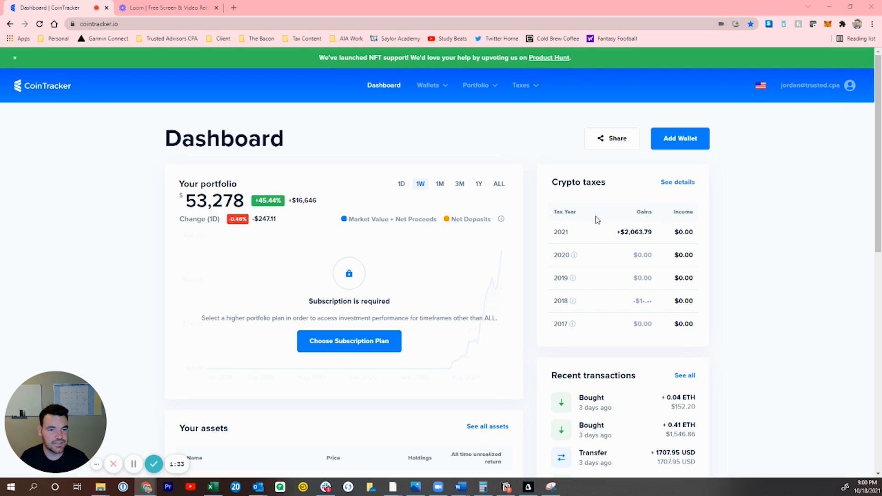
Start a new wallet, look through the available wallet and exchange types, and choose Ledger to bring up its setup instructions.
{"action": "left_click", "coordinate": [436, 92]}
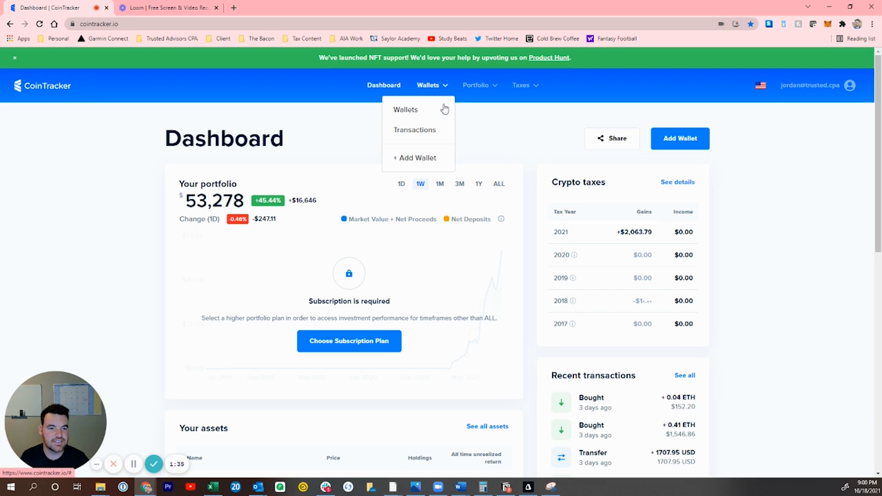
{"action": "left_click", "coordinate": [421, 160]}
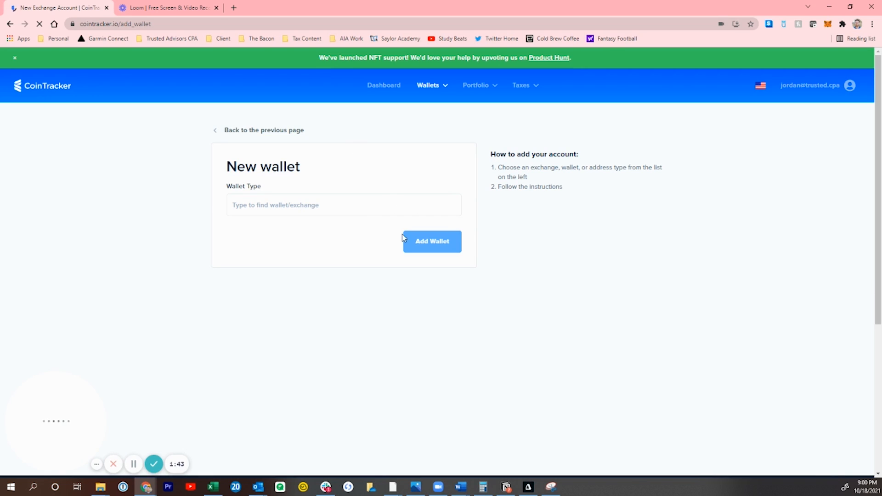
{"action": "left_click", "coordinate": [292, 204]}
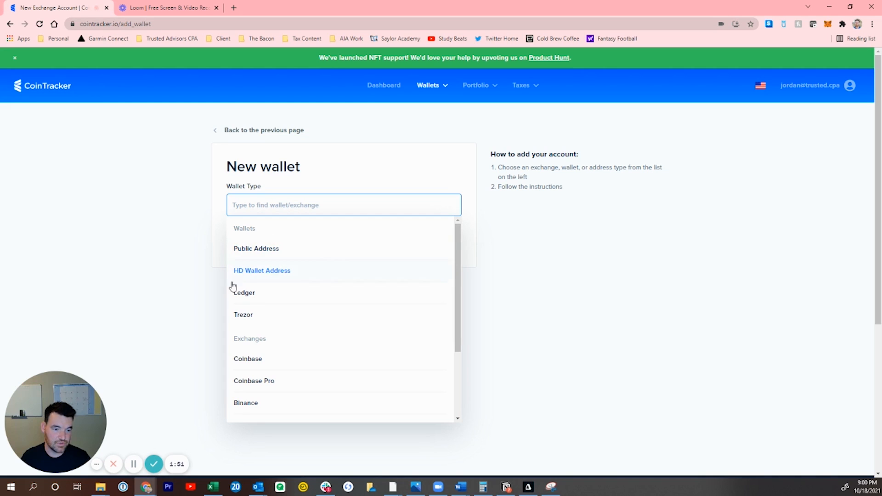
{"action": "scroll", "coordinate": [285, 267], "scroll_direction": "down", "scroll_amount": 1}
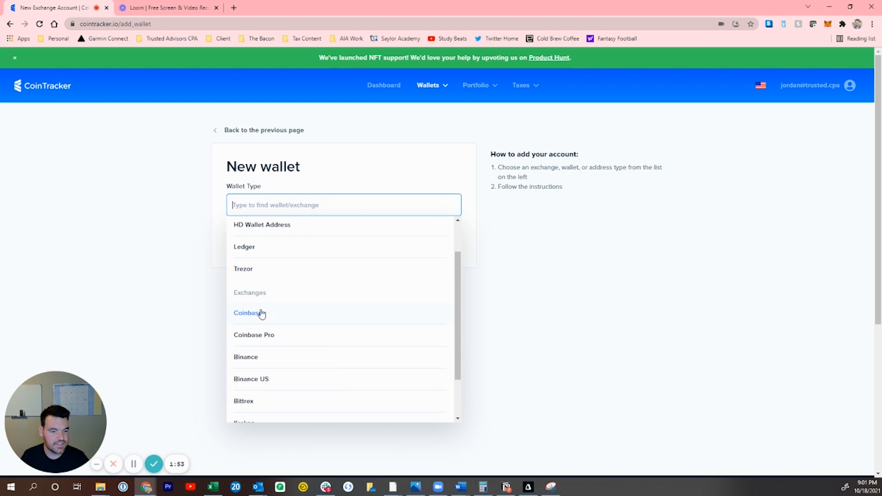
{"action": "scroll", "coordinate": [262, 326], "scroll_direction": "down", "scroll_amount": 1}
{"action": "scroll", "coordinate": [286, 322], "scroll_direction": "down", "scroll_amount": 1}
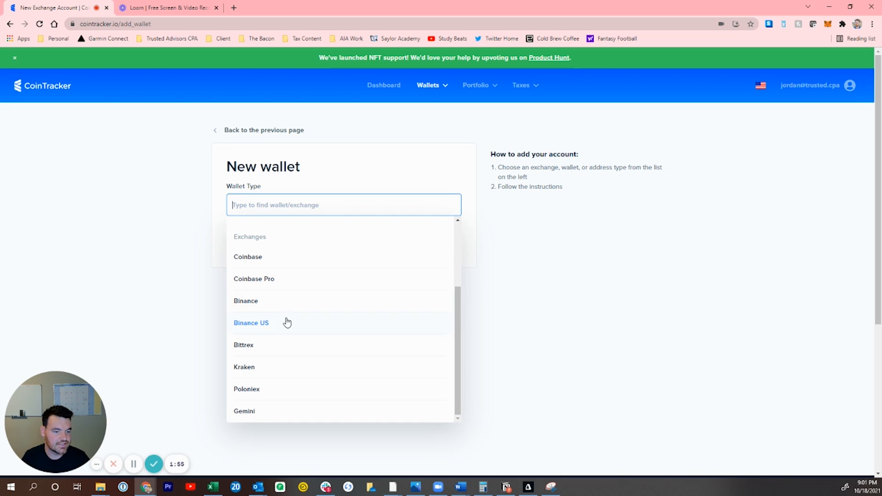
{"action": "scroll", "coordinate": [271, 313], "scroll_direction": "up", "scroll_amount": 1}
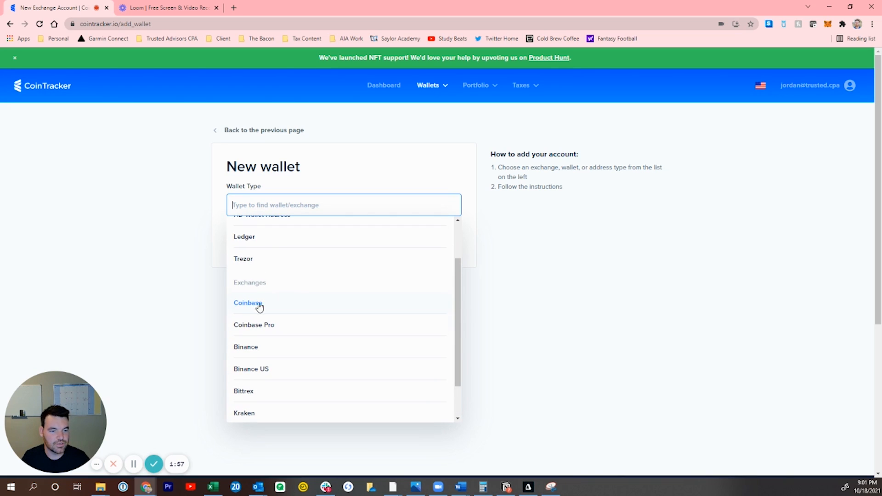
{"action": "scroll", "coordinate": [387, 298], "scroll_direction": "up", "scroll_amount": 1}
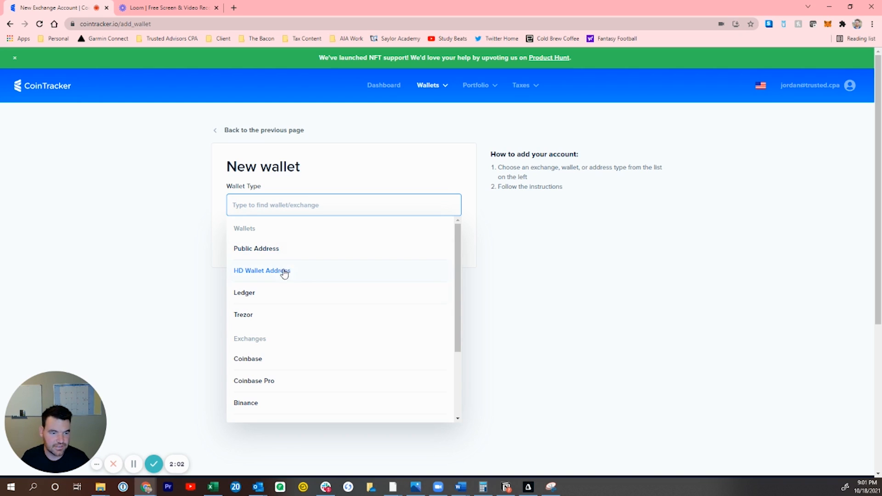
{"action": "left_click", "coordinate": [257, 297]}
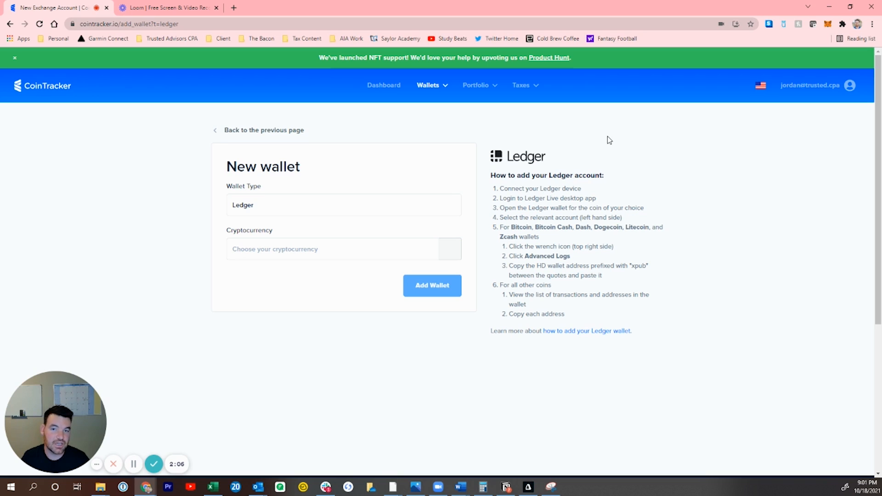
Search the wallet types for "coin" and choose Coinbase Pro to bring up its API sync form and instructions.
{"action": "left_click", "coordinate": [382, 202]}
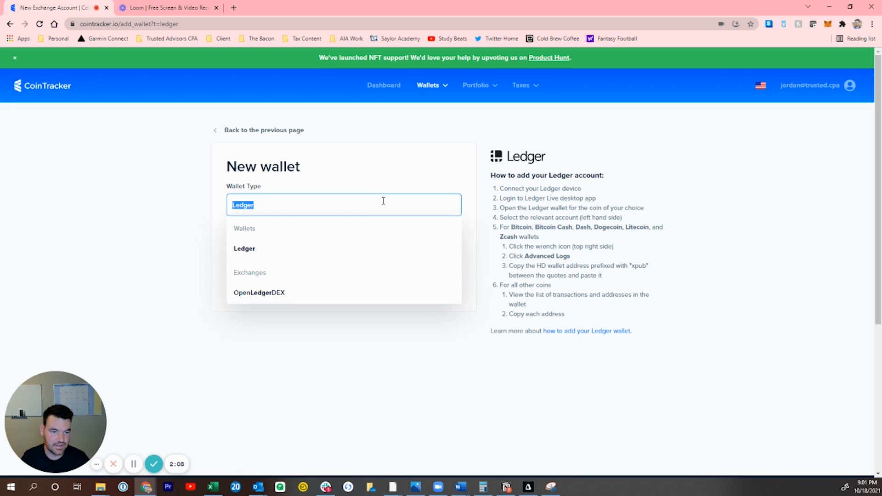
{"action": "type", "text": "coin"}
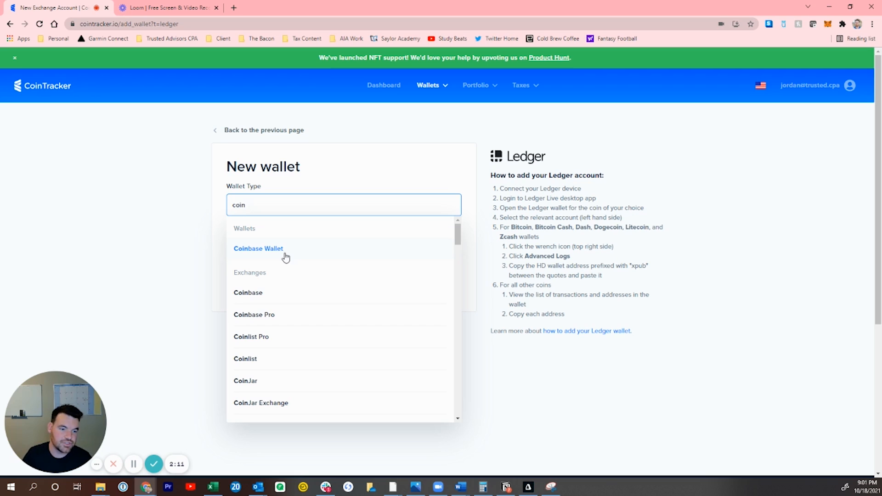
{"action": "left_click", "coordinate": [257, 319]}
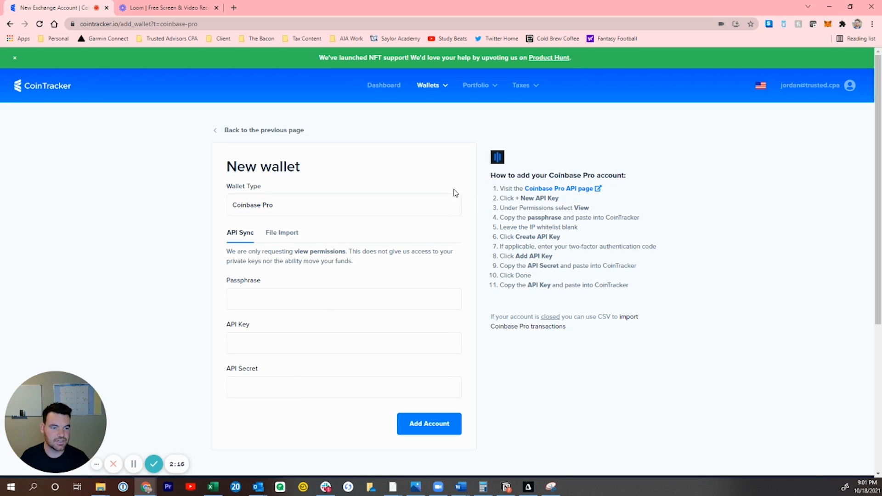
Open the Wallets page and review the connected exchanges, crypto wallets and imported wallets.
{"action": "mouse_move", "coordinate": [436, 86]}
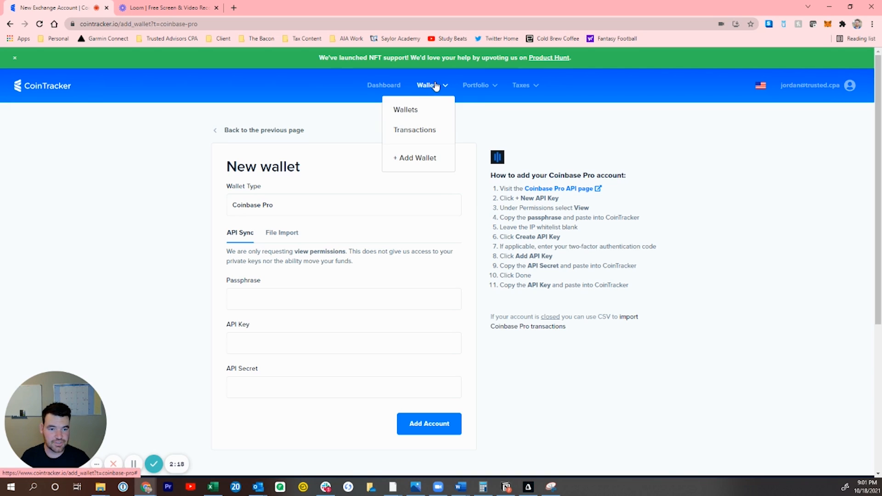
{"action": "left_click", "coordinate": [404, 110]}
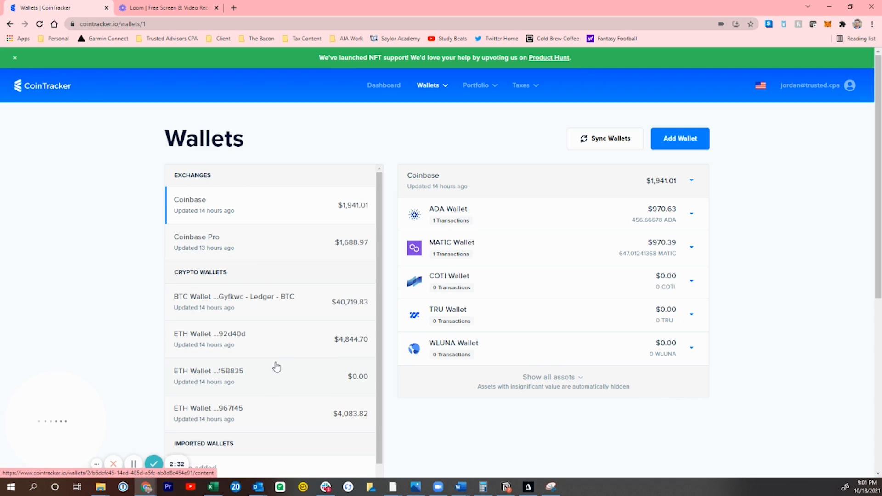
{"action": "scroll", "coordinate": [271, 365], "scroll_direction": "down", "scroll_amount": 1}
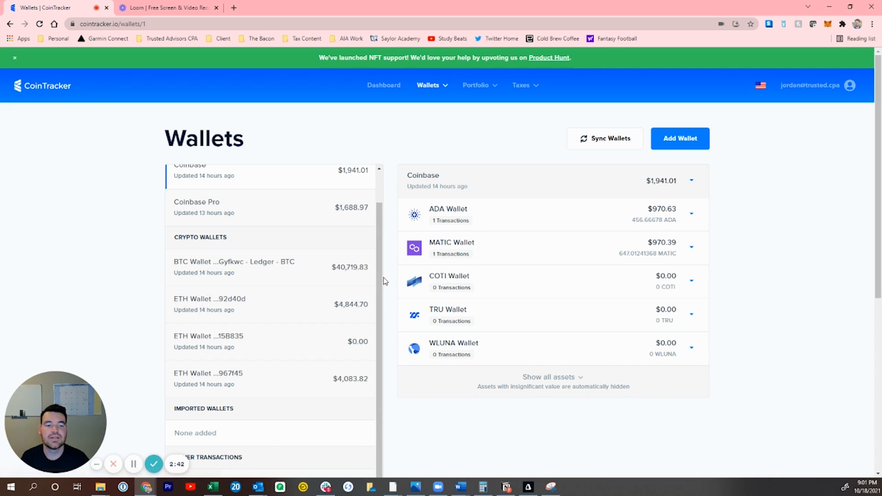
{"action": "scroll", "coordinate": [227, 427], "scroll_direction": "up", "scroll_amount": 2}
{"action": "left_click", "coordinate": [432, 90]}
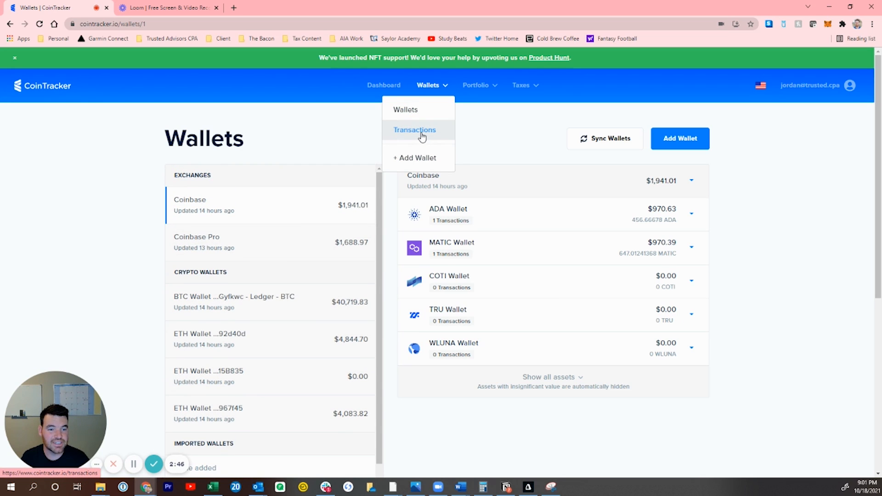
{"action": "left_click", "coordinate": [405, 110]}
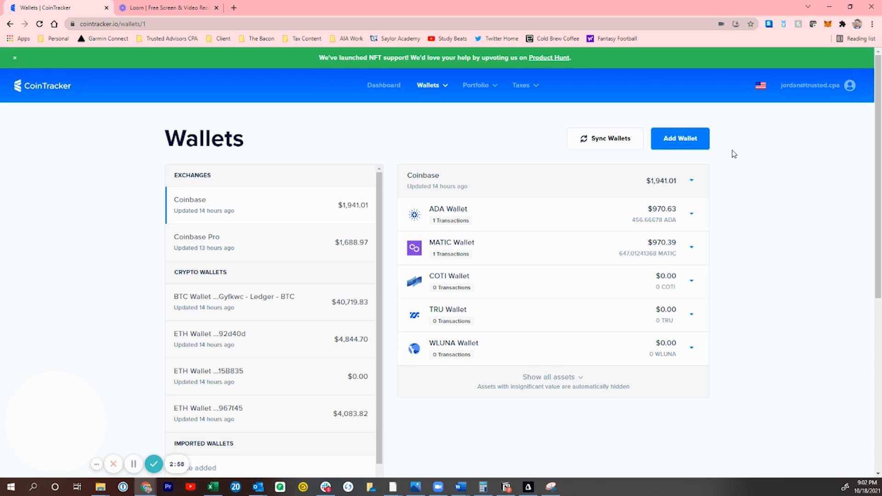
Start another new wallet, search the wallet types for "swan", and switch to importing from CSV.
{"action": "left_click", "coordinate": [683, 138]}
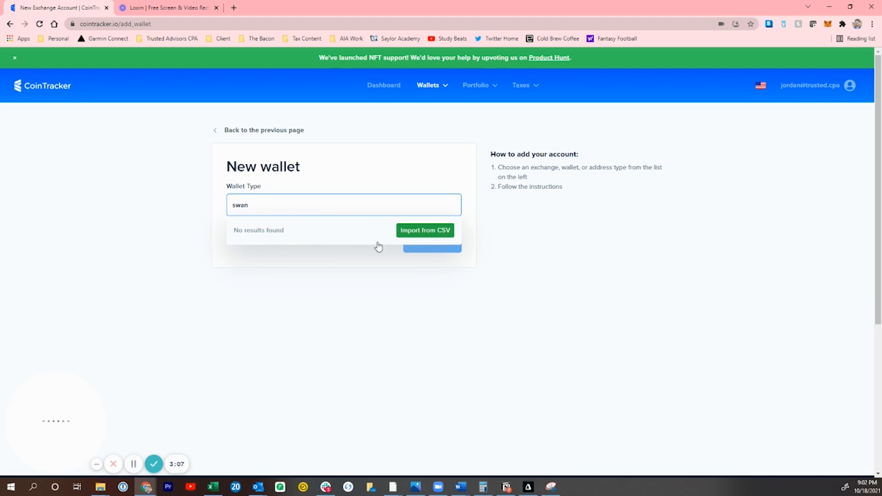
{"action": "left_click", "coordinate": [422, 233]}
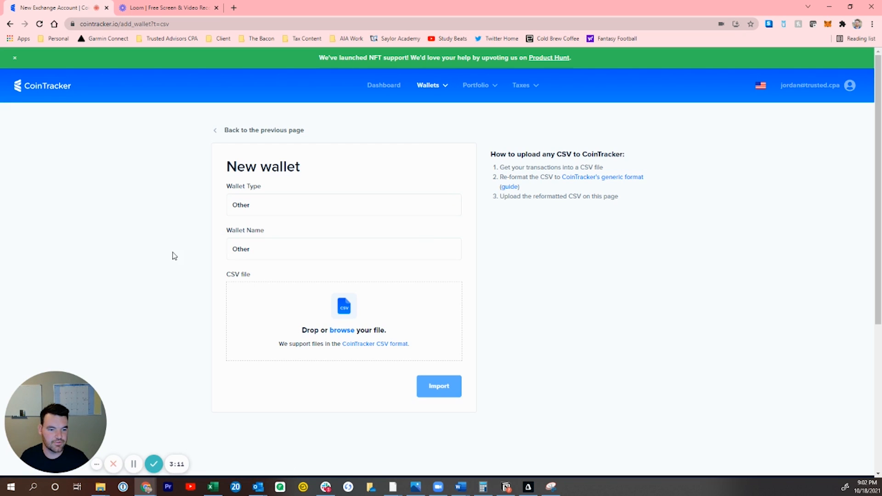
Review the sample table and requirements of CoinTracker's generic CSV format, close it, and check the Wallet Name field.
{"action": "left_click", "coordinate": [569, 176]}
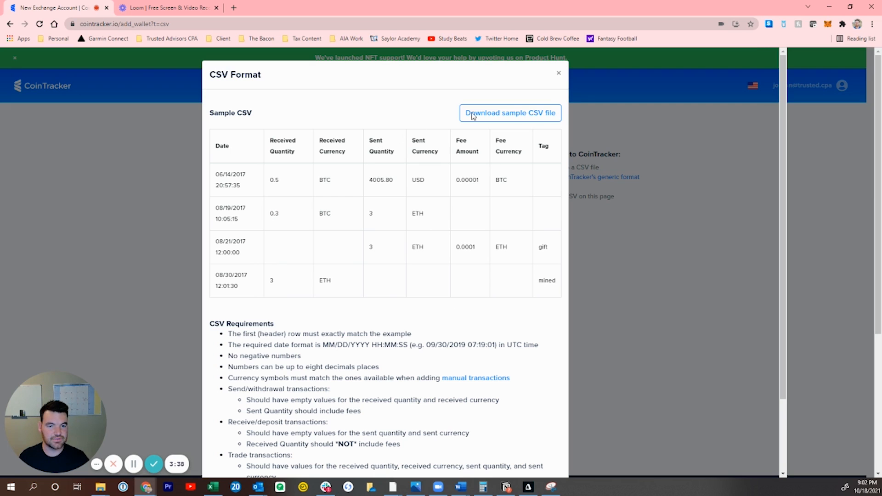
{"action": "left_click", "coordinate": [559, 73]}
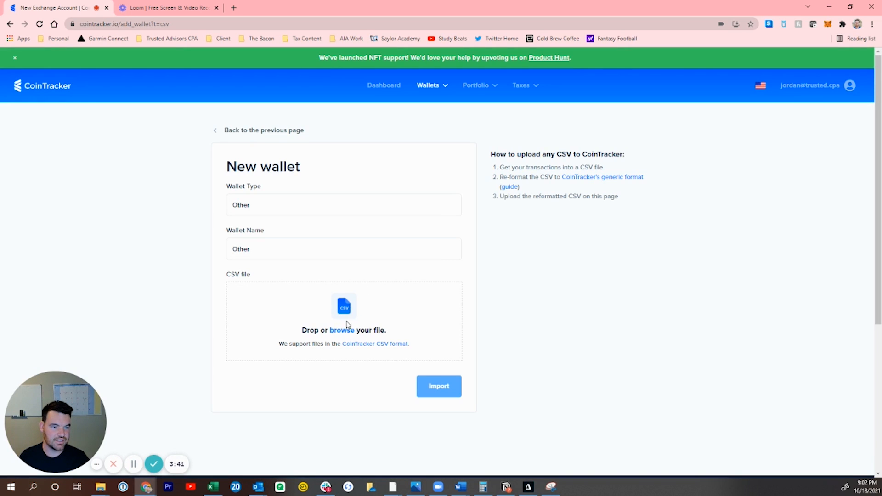
{"action": "left_click", "coordinate": [270, 250]}
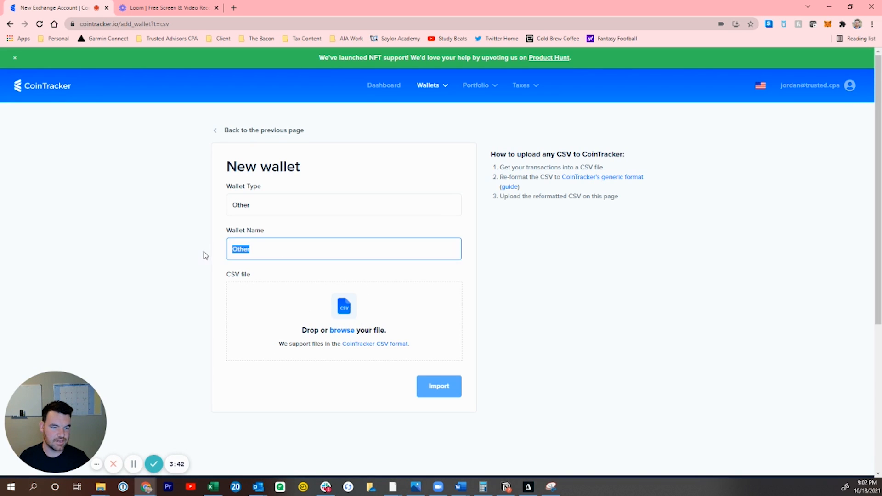
{"action": "left_click", "coordinate": [204, 252]}
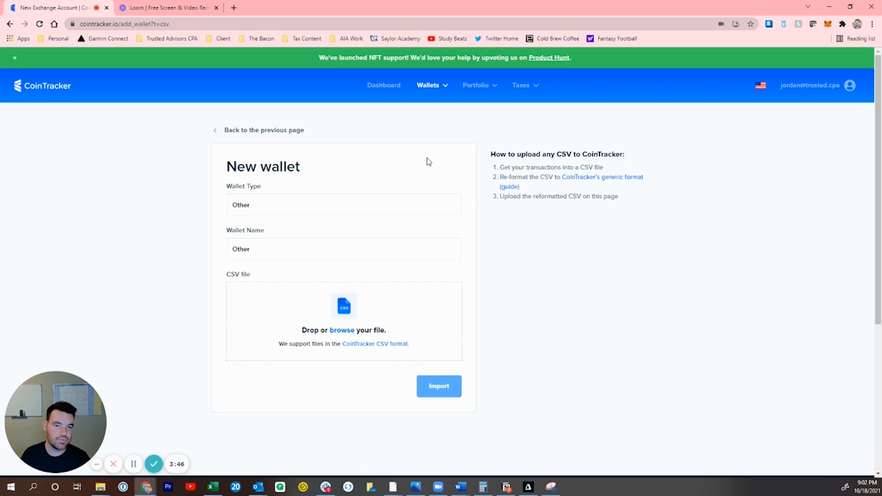
Return to the Dashboard and examine the portfolio chart, asset holdings with unrealized returns, and recent transactions.
{"action": "left_click", "coordinate": [391, 87]}
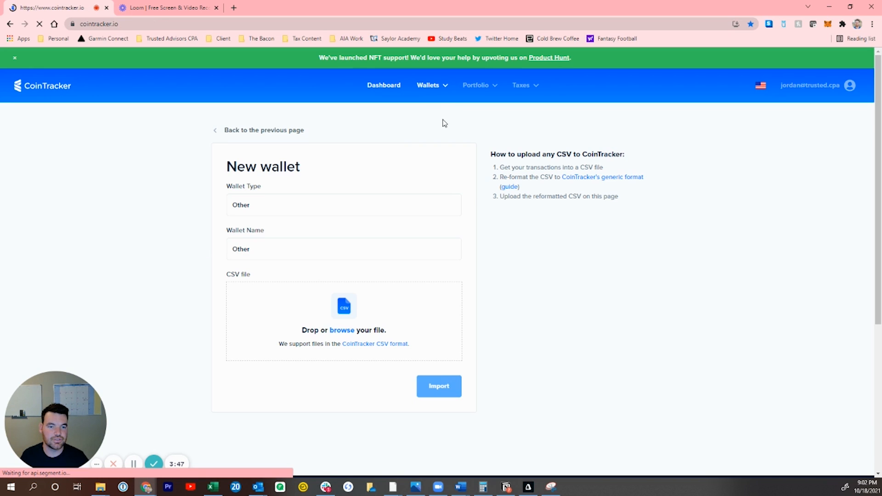
{"action": "left_click", "coordinate": [429, 85]}
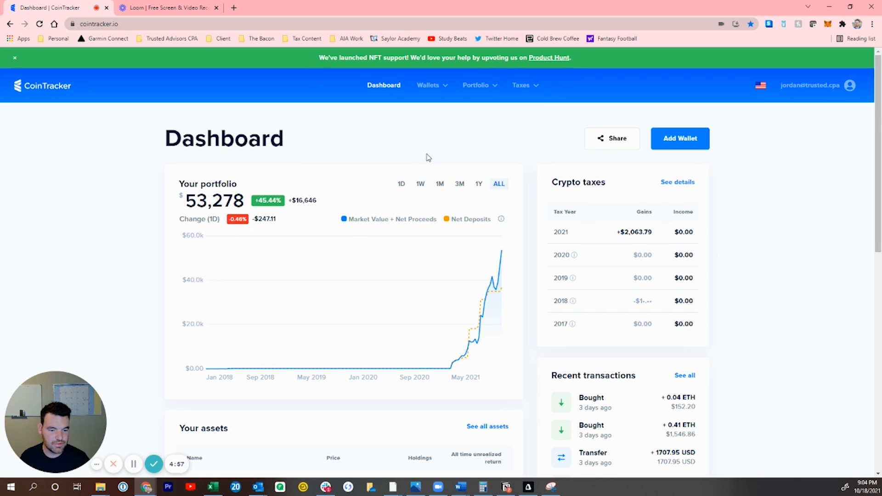
{"action": "scroll", "coordinate": [427, 159], "scroll_direction": "down", "scroll_amount": 3}
{"action": "scroll", "coordinate": [433, 184], "scroll_direction": "down", "scroll_amount": 2}
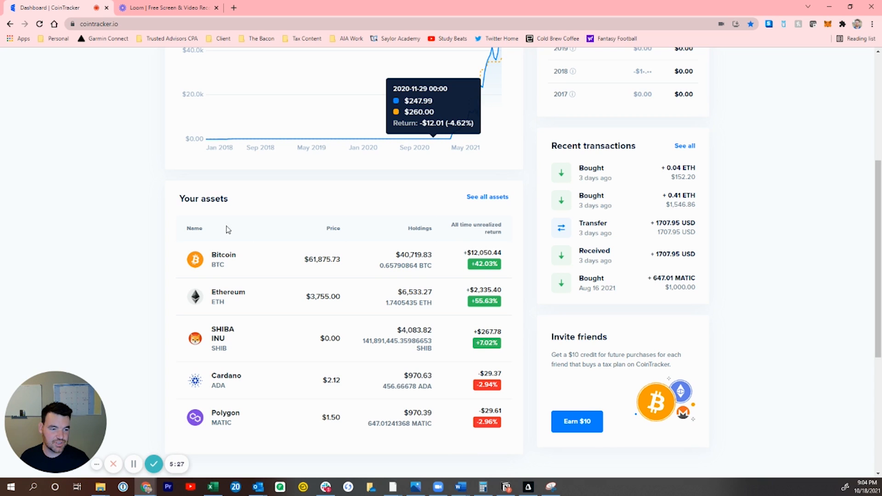
{"action": "scroll", "coordinate": [220, 243], "scroll_direction": "down", "scroll_amount": 2}
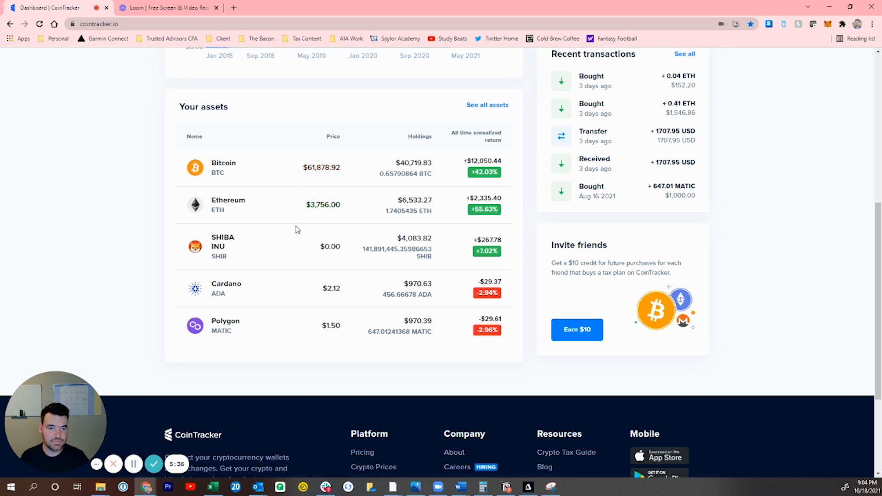
{"action": "scroll", "coordinate": [297, 229], "scroll_direction": "up", "scroll_amount": 7}
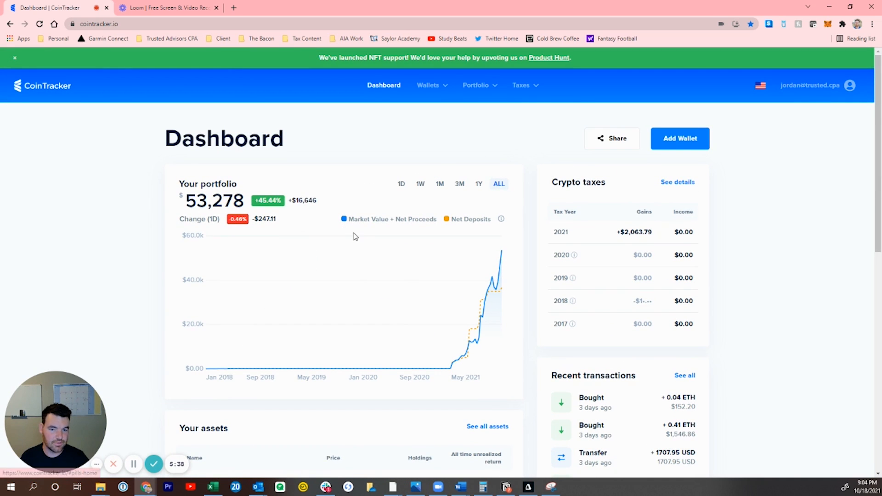
{"action": "scroll", "coordinate": [354, 236], "scroll_direction": "down", "scroll_amount": 5}
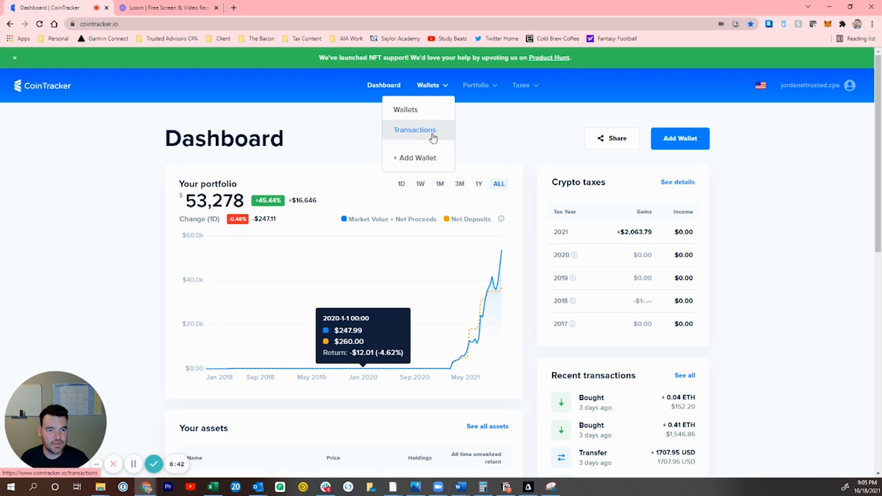
Open the Transactions page and look over the list of buys, transfers and receipts.
{"action": "left_click", "coordinate": [416, 128]}
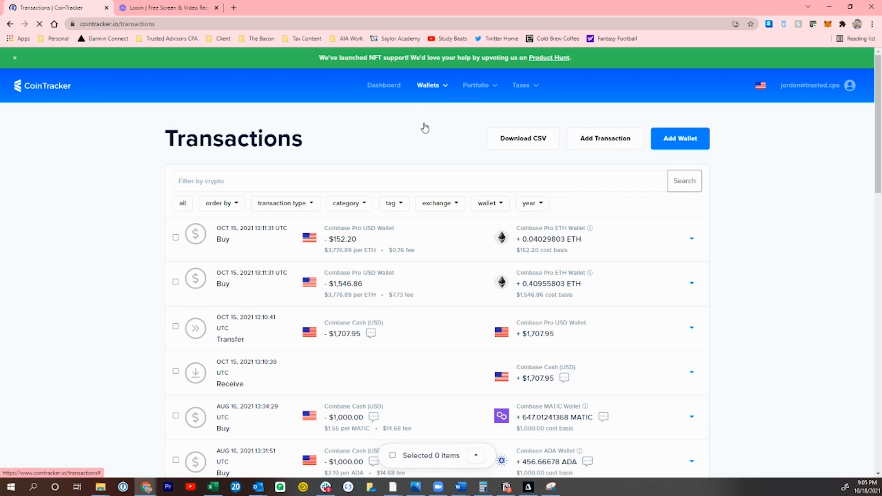
{"action": "left_click", "coordinate": [443, 87]}
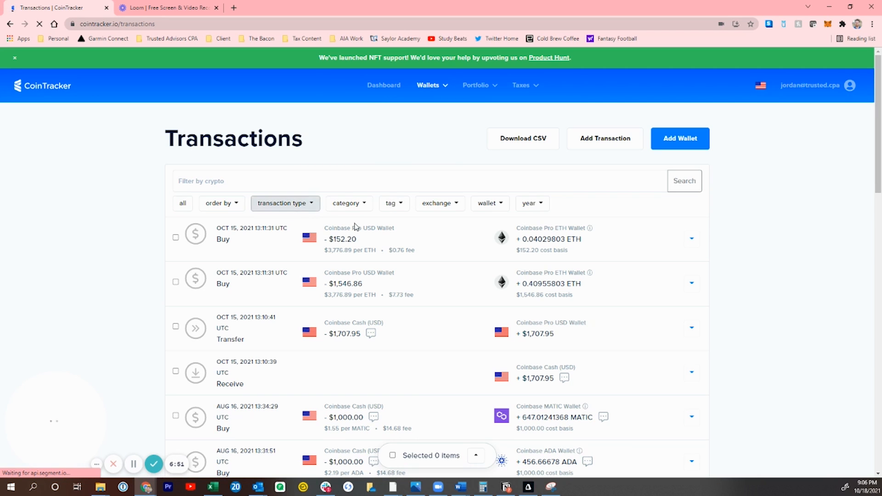
{"action": "scroll", "coordinate": [178, 179], "scroll_direction": "down", "scroll_amount": 3}
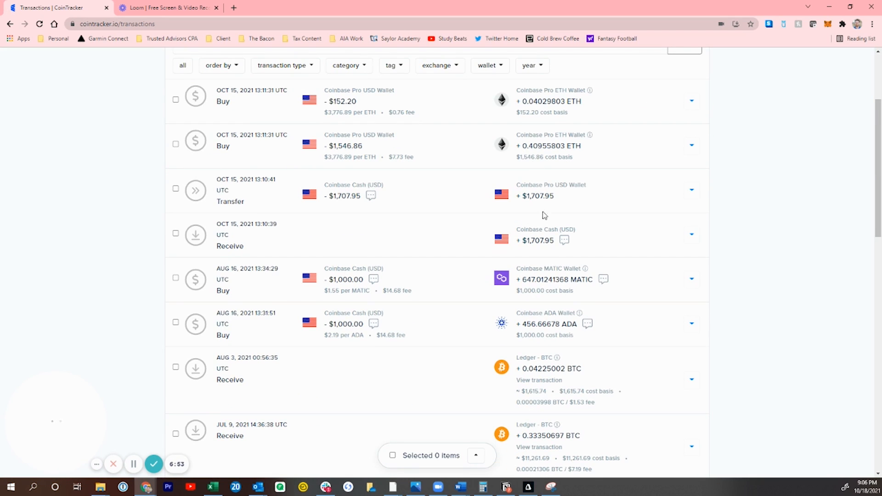
{"action": "scroll", "coordinate": [525, 246], "scroll_direction": "up", "scroll_amount": 1}
{"action": "scroll", "coordinate": [505, 245], "scroll_direction": "up", "scroll_amount": 3}
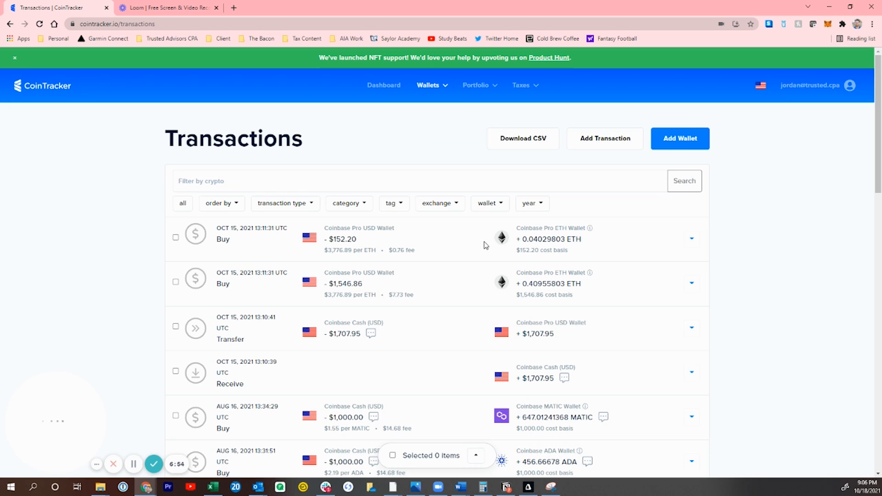
Check the options offered by the year, wallet and transaction type filters on the transaction list.
{"action": "left_click", "coordinate": [531, 203]}
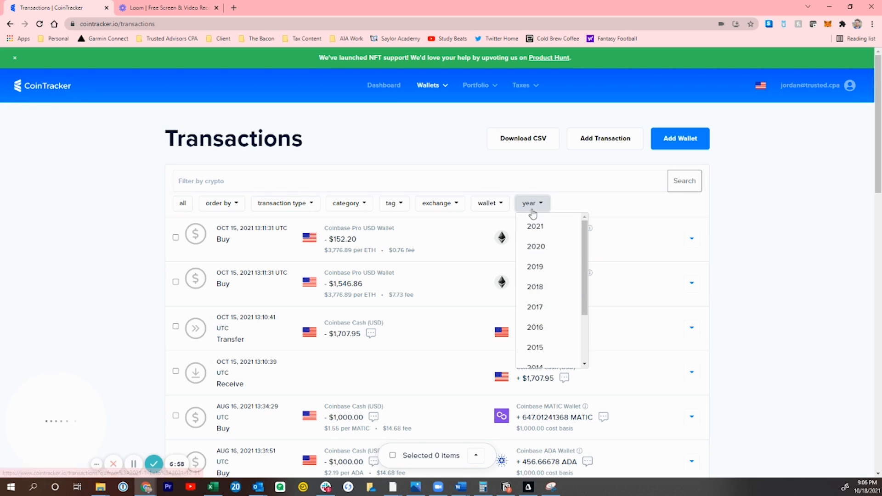
{"action": "left_click", "coordinate": [498, 207]}
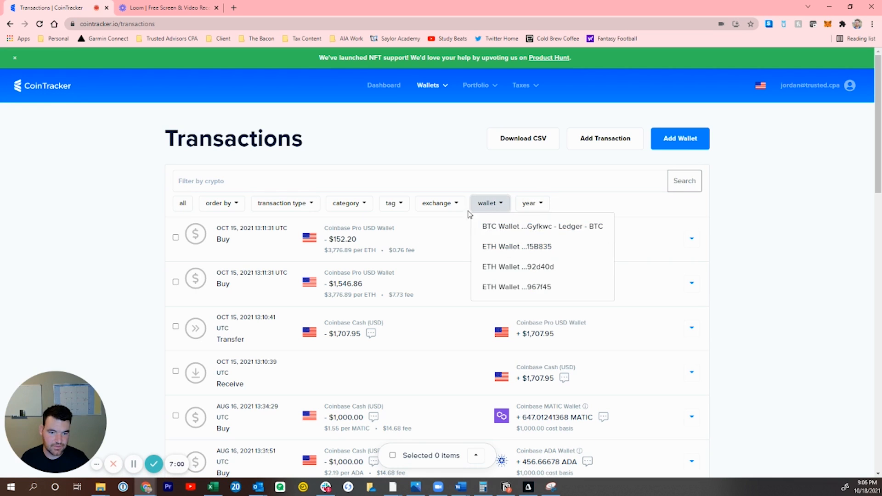
{"action": "left_click", "coordinate": [311, 207]}
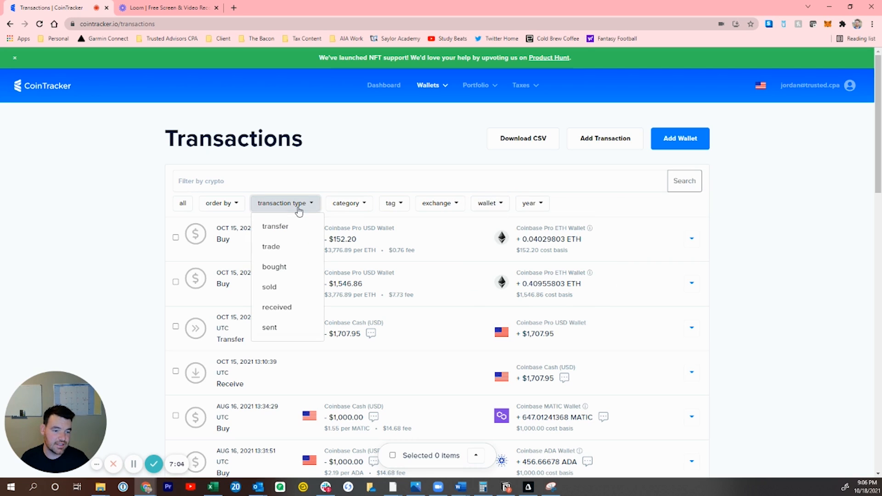
Filter the transactions to trades and highlight the cost basis on the received SHIB side of the trade.
{"action": "left_click", "coordinate": [280, 247]}
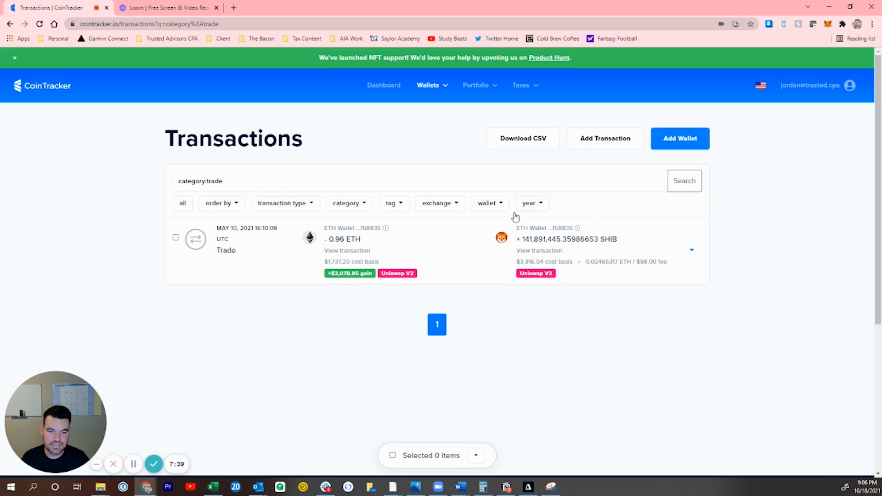
{"action": "left_click_drag", "start_coordinate": [519, 260], "coordinate": [554, 261]}
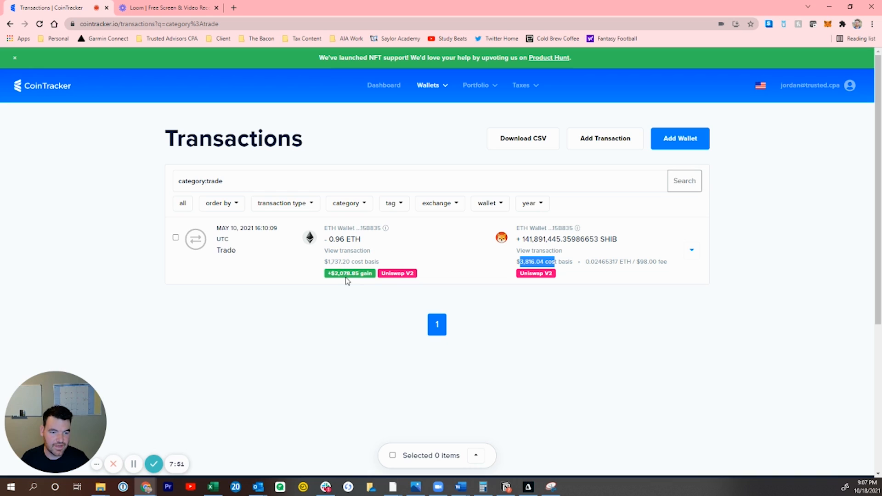
Filter the transactions by bought and by sold in turn, and restore the list of all transactions.
{"action": "left_click", "coordinate": [293, 203]}
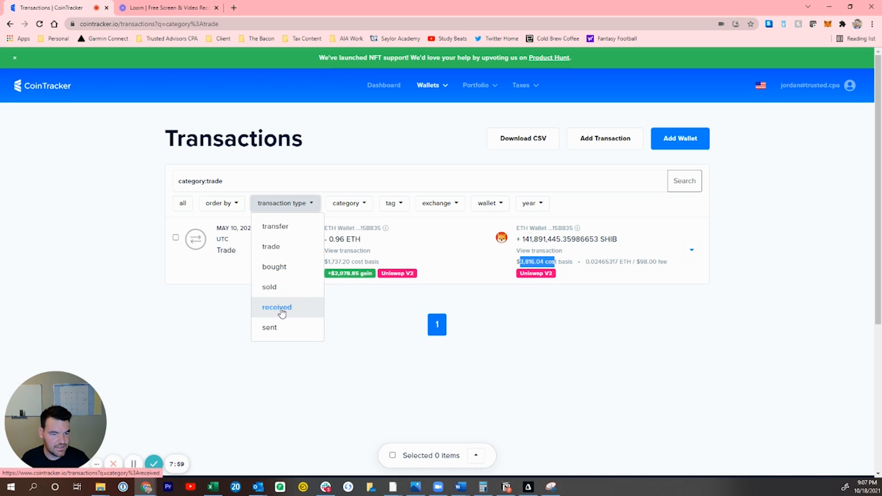
{"action": "left_click", "coordinate": [280, 267]}
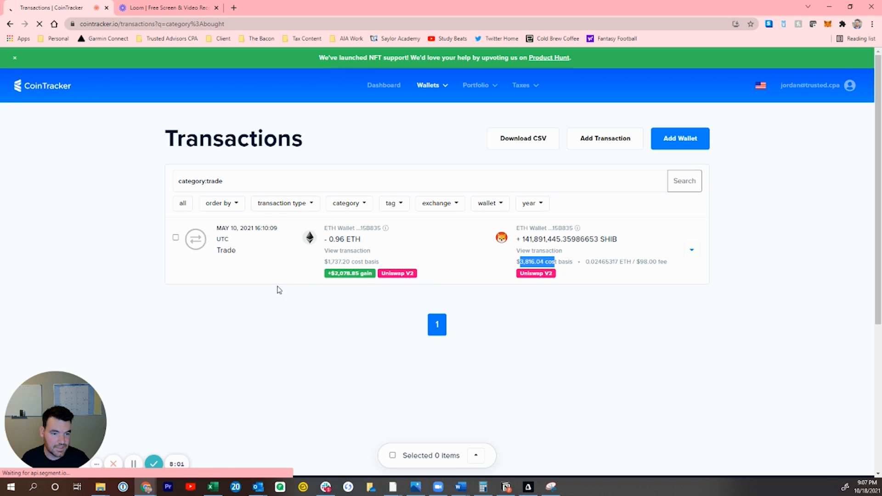
{"action": "left_click", "coordinate": [293, 206]}
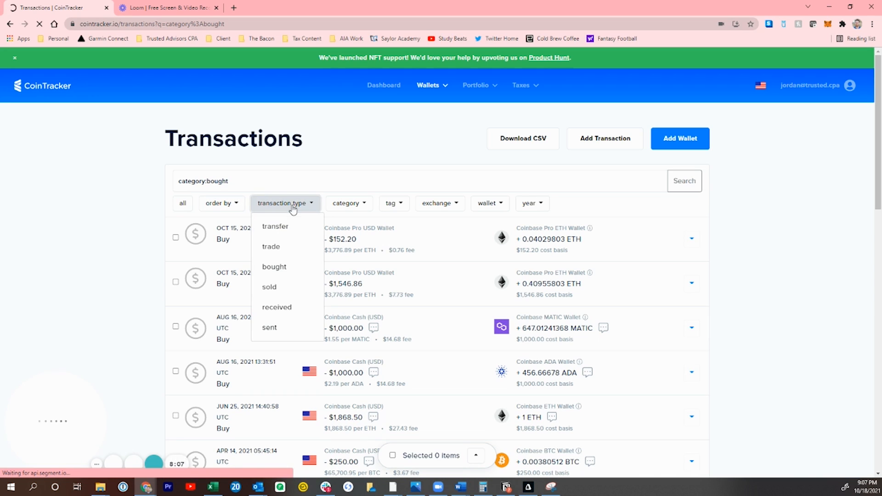
{"action": "left_click", "coordinate": [282, 286]}
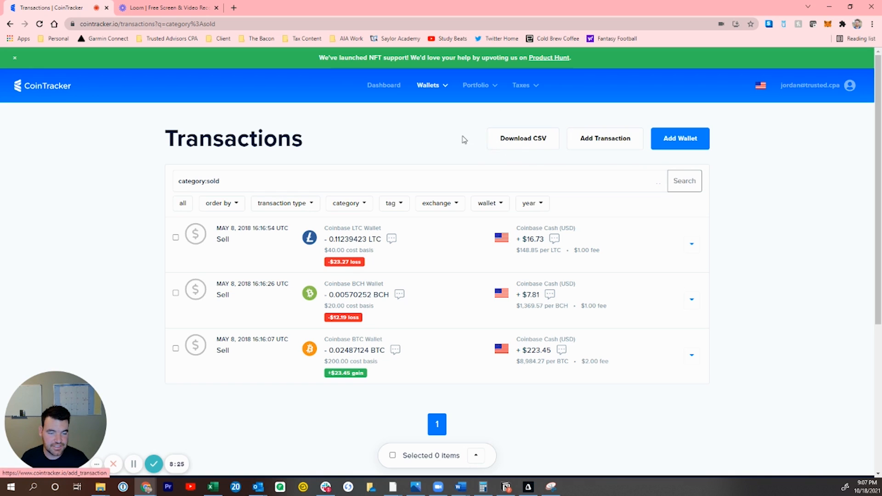
{"action": "left_click", "coordinate": [182, 203]}
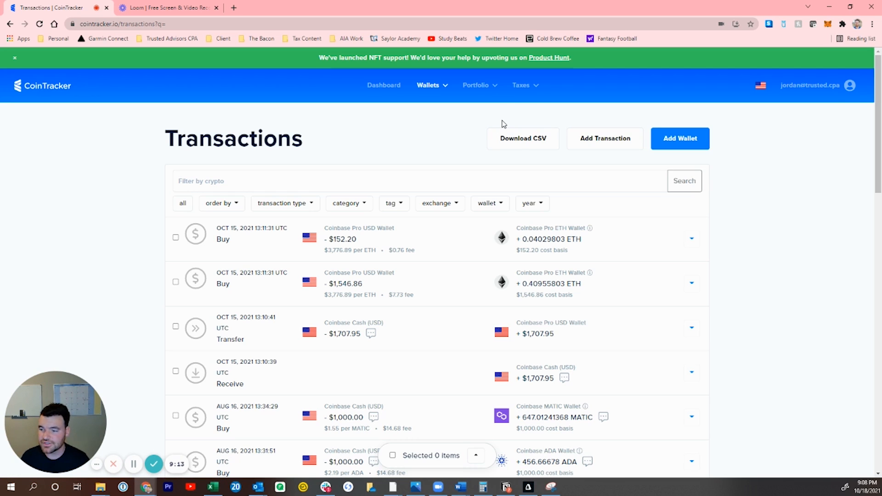
Open the portfolio Performance page and review the total return, portfolio chart and asset table.
{"action": "left_click", "coordinate": [490, 86]}
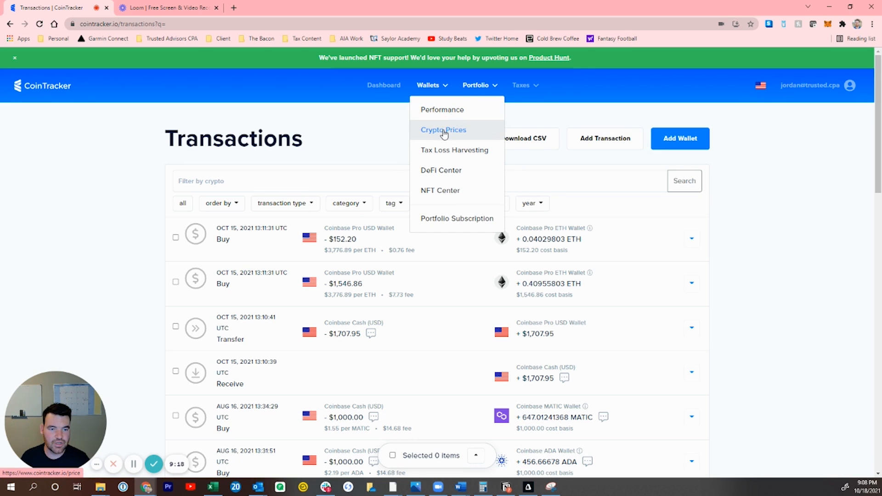
{"action": "left_click", "coordinate": [433, 112]}
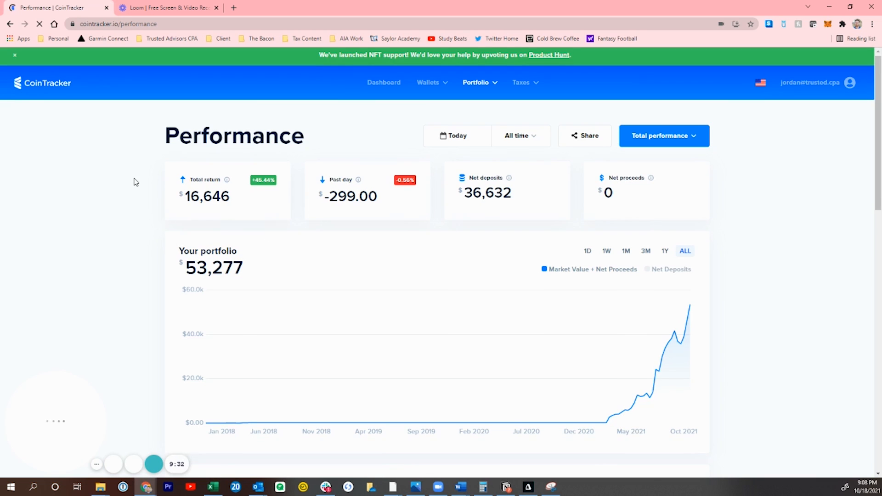
{"action": "scroll", "coordinate": [134, 181], "scroll_direction": "down", "scroll_amount": 2}
{"action": "scroll", "coordinate": [156, 195], "scroll_direction": "down", "scroll_amount": 2}
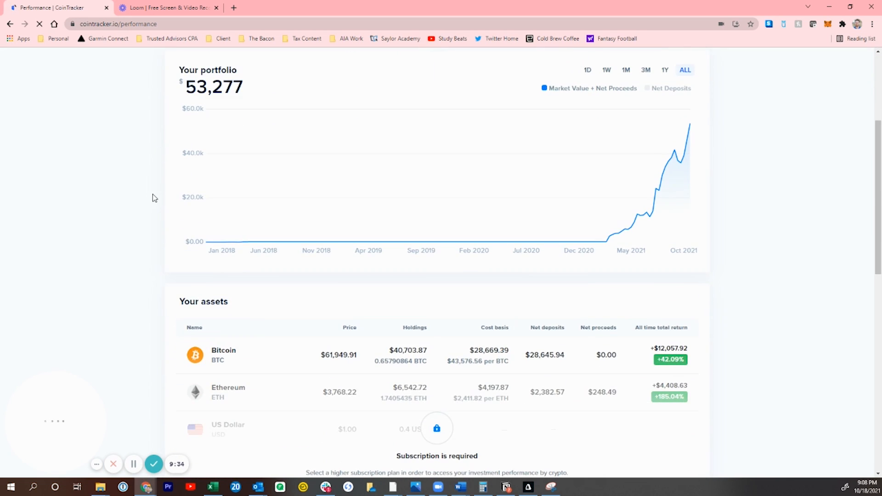
{"action": "scroll", "coordinate": [375, 296], "scroll_direction": "down", "scroll_amount": 2}
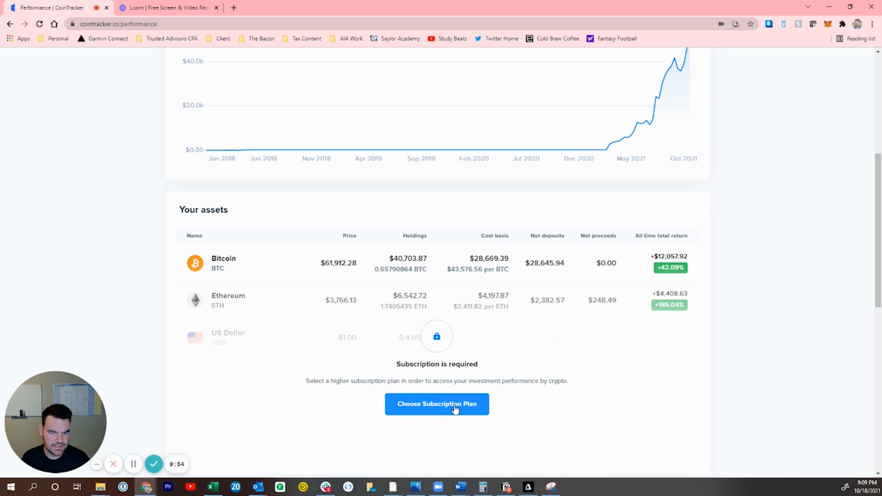
Compare the portfolio subscription plans, highlighting tax loss harvesting under Pro, and return to the Performance page.
{"action": "left_click", "coordinate": [486, 408]}
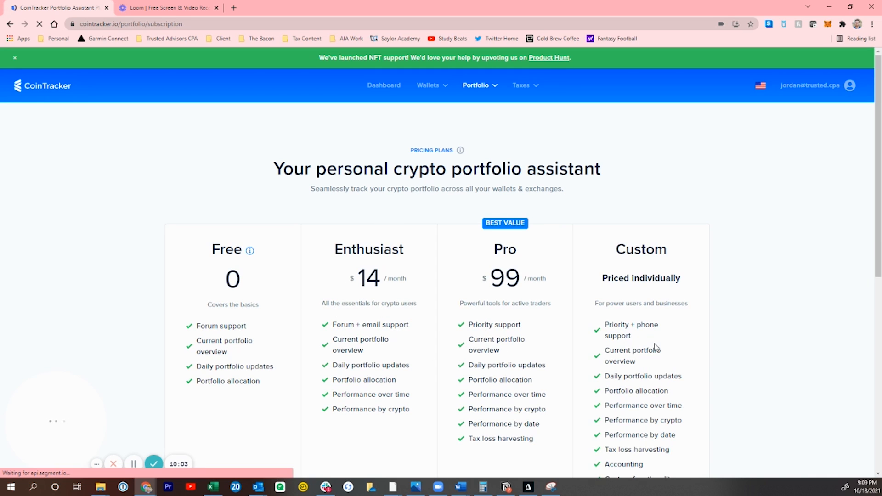
{"action": "scroll", "coordinate": [657, 345], "scroll_direction": "down", "scroll_amount": 1}
{"action": "left_click_drag", "start_coordinate": [540, 398], "coordinate": [469, 395]}
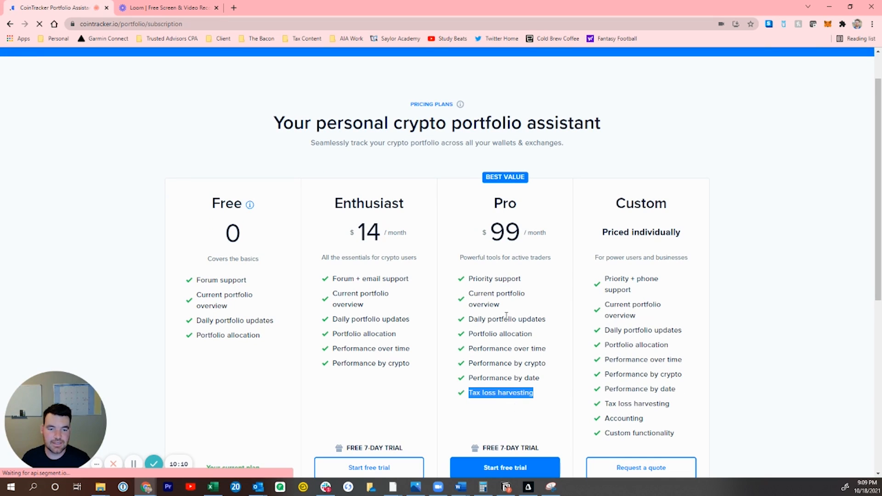
{"action": "scroll", "coordinate": [483, 360], "scroll_direction": "up", "scroll_amount": 1}
{"action": "scroll", "coordinate": [530, 361], "scroll_direction": "down", "scroll_amount": 2}
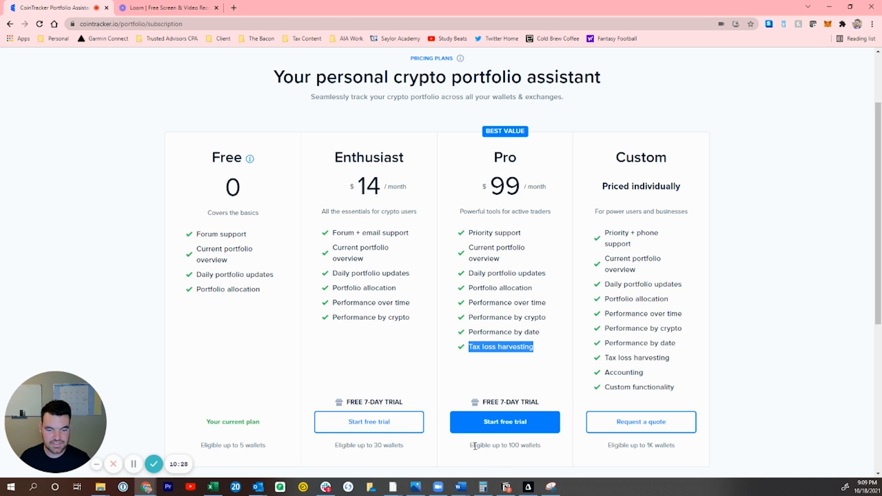
{"action": "scroll", "coordinate": [295, 170], "scroll_direction": "up", "scroll_amount": 2}
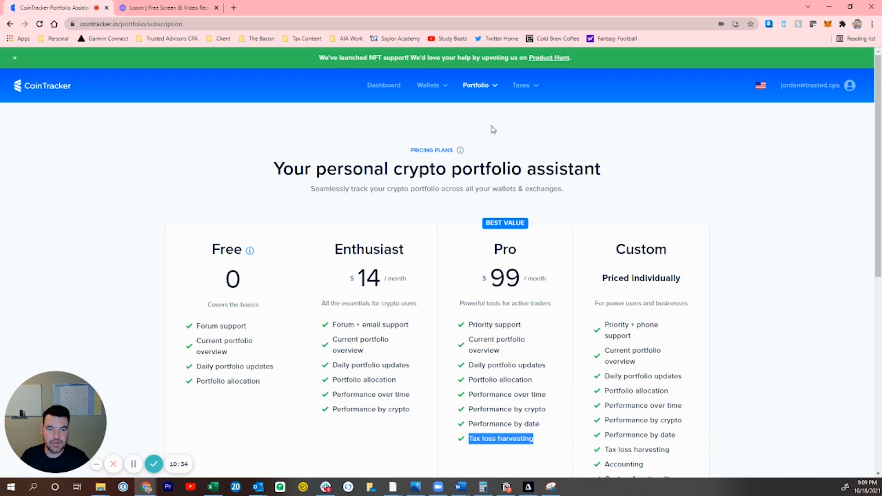
{"action": "left_click", "coordinate": [492, 88]}
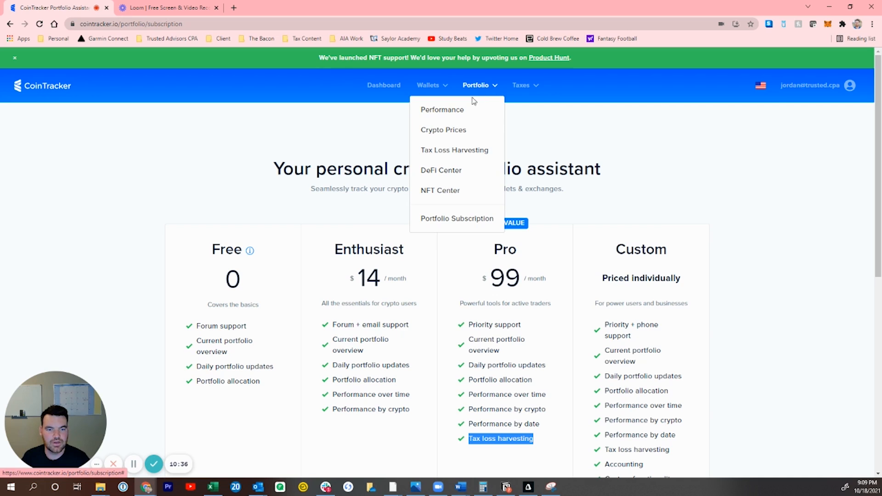
{"action": "left_click", "coordinate": [455, 118]}
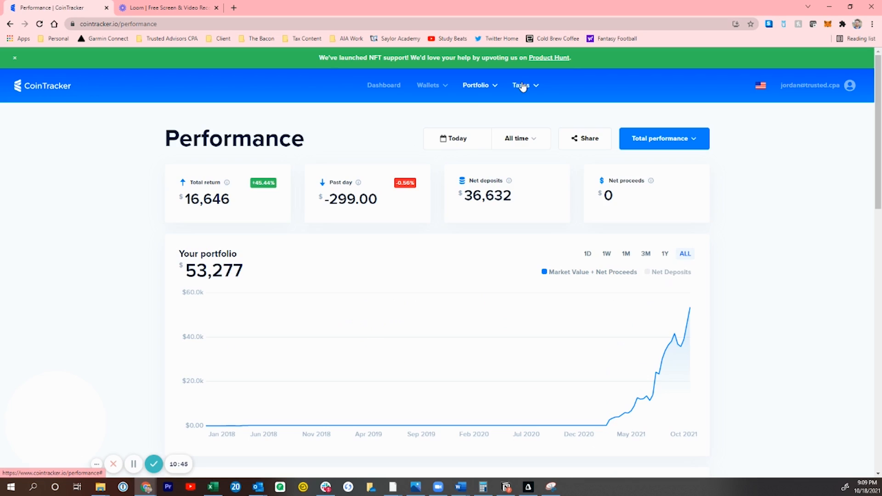
Open the 2021 taxes in the Tax Center and check the capital gains and the taxable income help.
{"action": "left_click", "coordinate": [522, 85]}
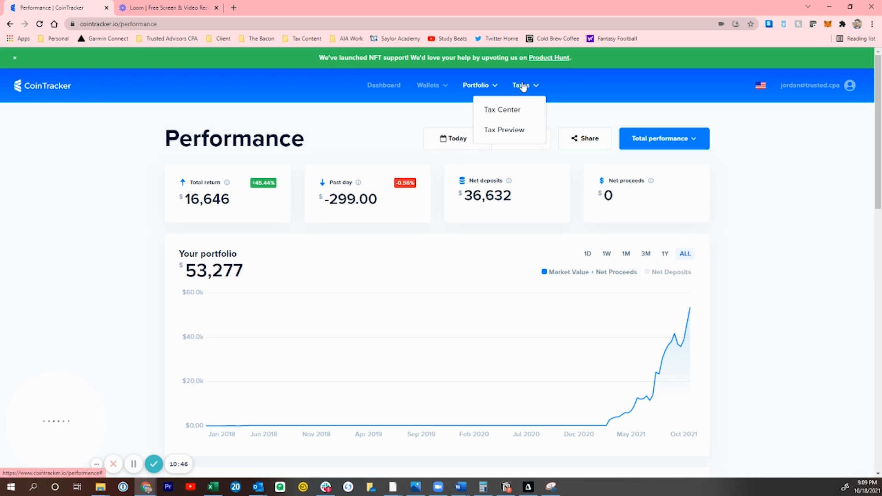
{"action": "left_click", "coordinate": [509, 114]}
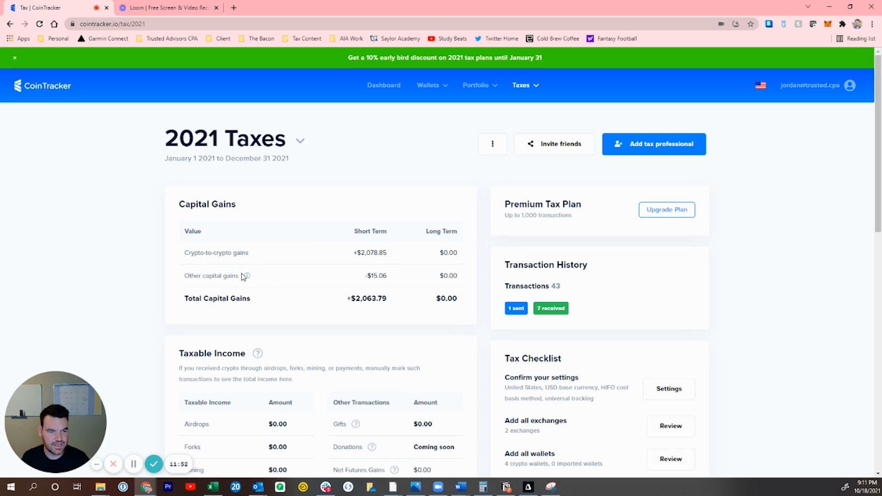
{"action": "mouse_move", "coordinate": [248, 277]}
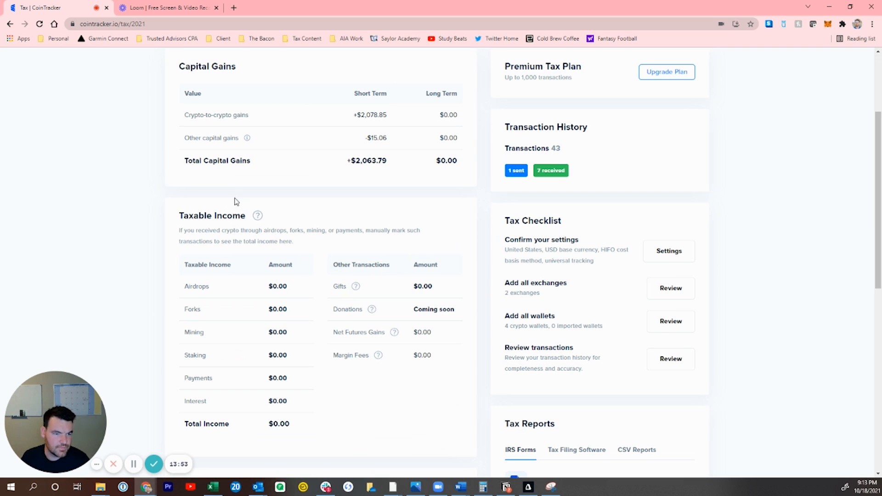
{"action": "scroll", "coordinate": [180, 211], "scroll_direction": "down", "scroll_amount": 1}
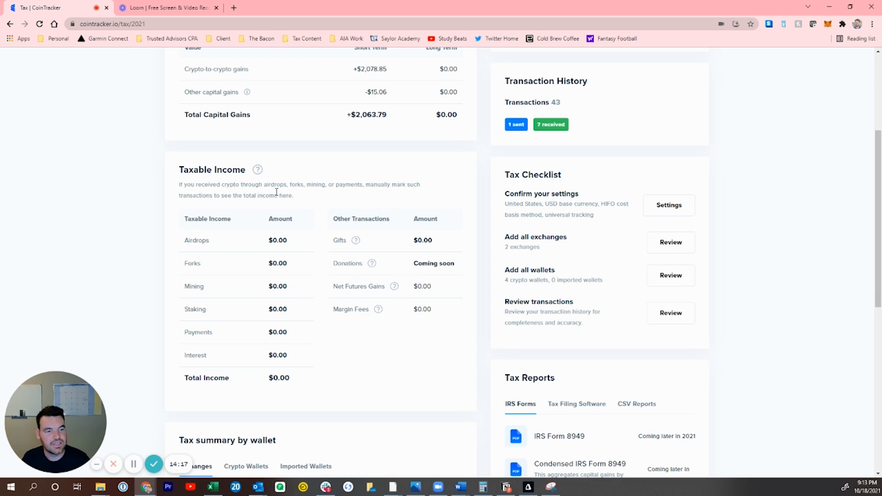
{"action": "left_click", "coordinate": [258, 171]}
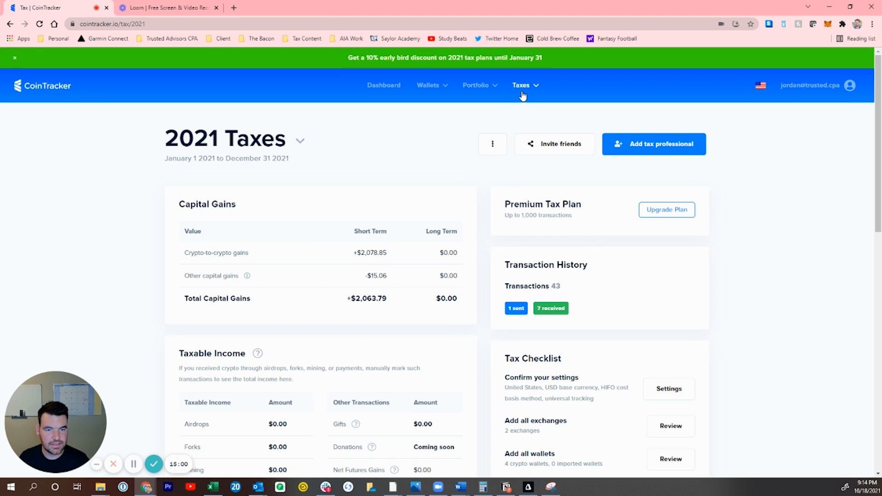
Look over the 2021 capital gains figures, taxable income categories and other transactions on the tax page.
{"action": "scroll", "coordinate": [380, 169], "scroll_direction": "down", "scroll_amount": 1}
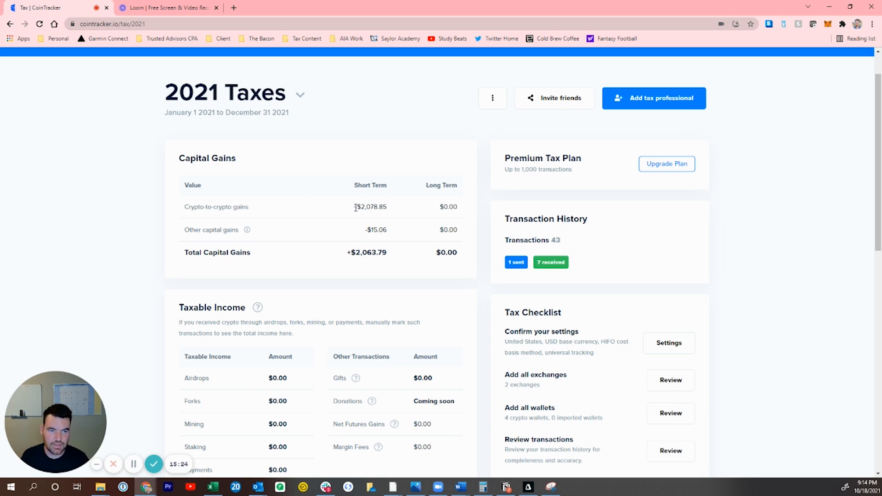
{"action": "scroll", "coordinate": [351, 215], "scroll_direction": "up", "scroll_amount": 1}
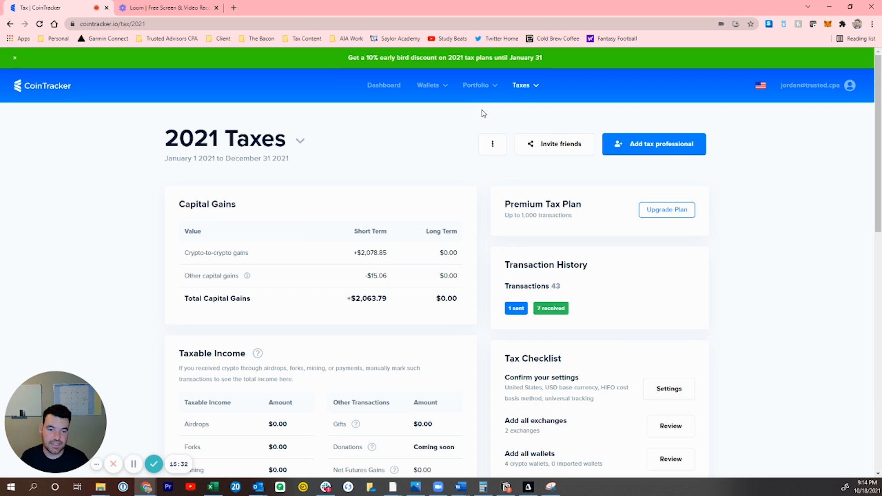
{"action": "scroll", "coordinate": [450, 194], "scroll_direction": "down", "scroll_amount": 8}
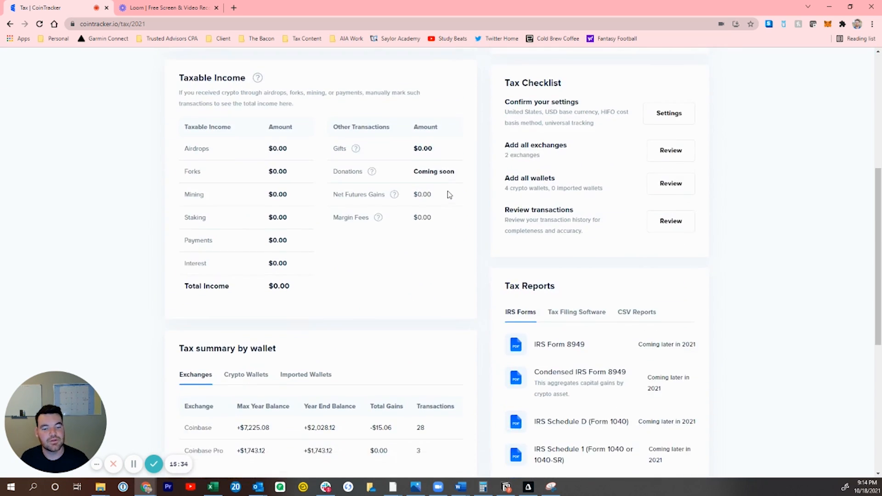
{"action": "scroll", "coordinate": [331, 252], "scroll_direction": "up", "scroll_amount": 8}
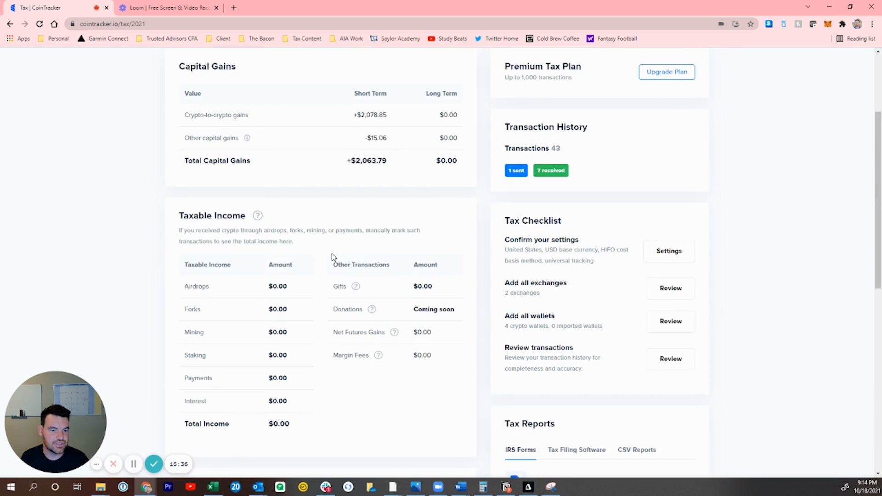
{"action": "scroll", "coordinate": [313, 175], "scroll_direction": "up", "scroll_amount": 1}
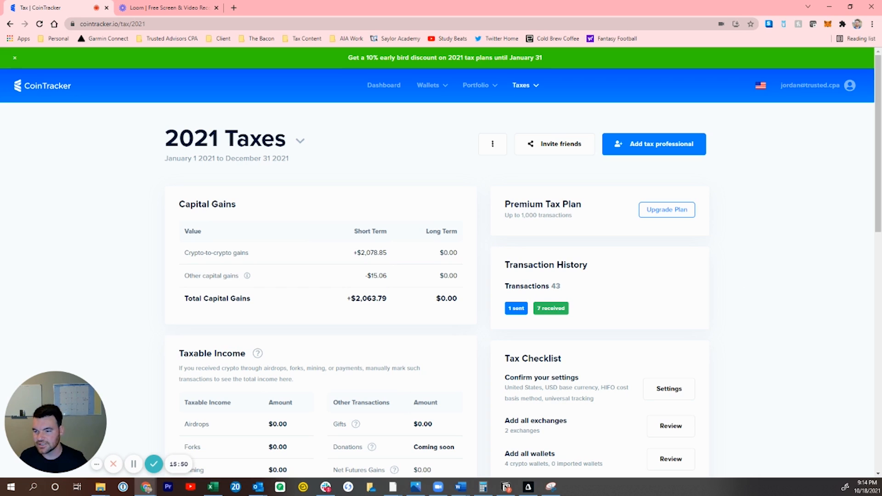
Check the tax summary by wallet for exchanges, crypto wallets and imported wallets.
{"action": "scroll", "coordinate": [453, 282], "scroll_direction": "down", "scroll_amount": 7}
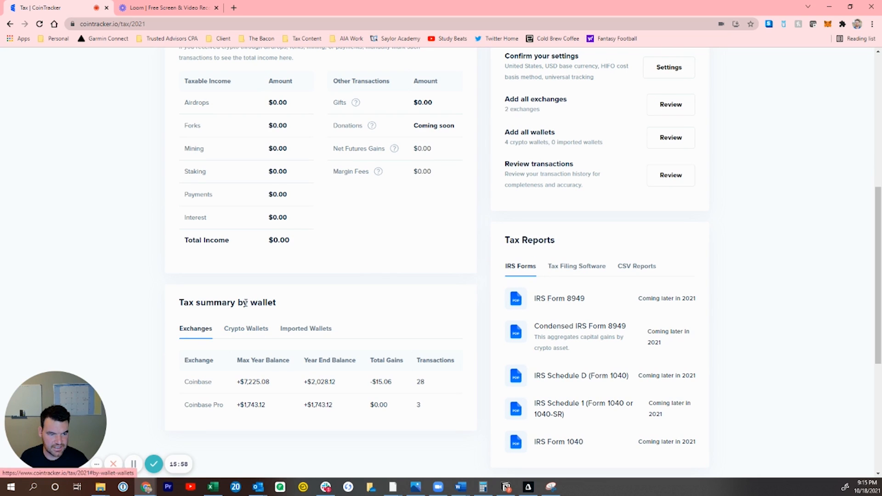
{"action": "left_click", "coordinate": [246, 329]}
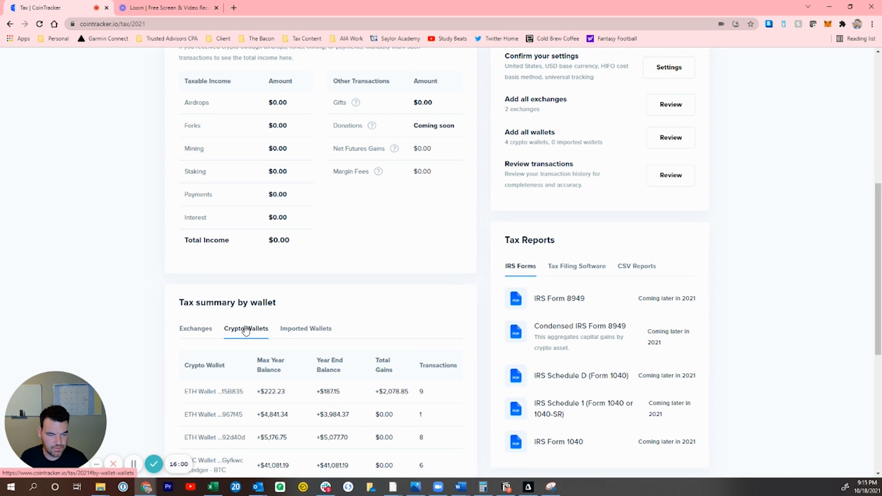
{"action": "left_click", "coordinate": [319, 329]}
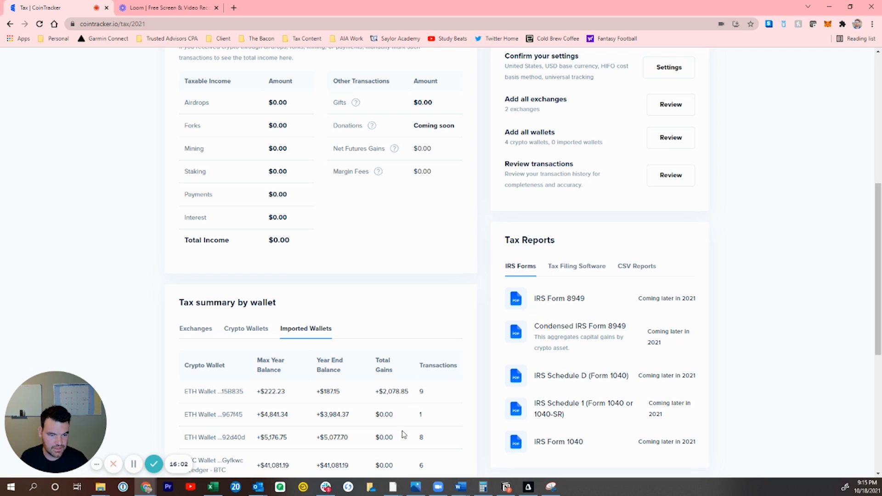
Open the settings from the tax checklist, review the available cost basis methods, and close the dialog without changes.
{"action": "scroll", "coordinate": [599, 236], "scroll_direction": "up", "scroll_amount": 5}
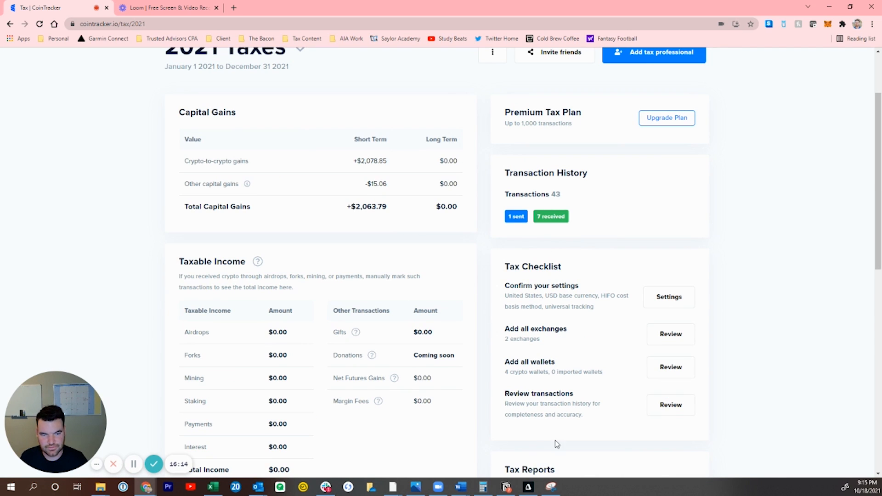
{"action": "left_click", "coordinate": [670, 297]}
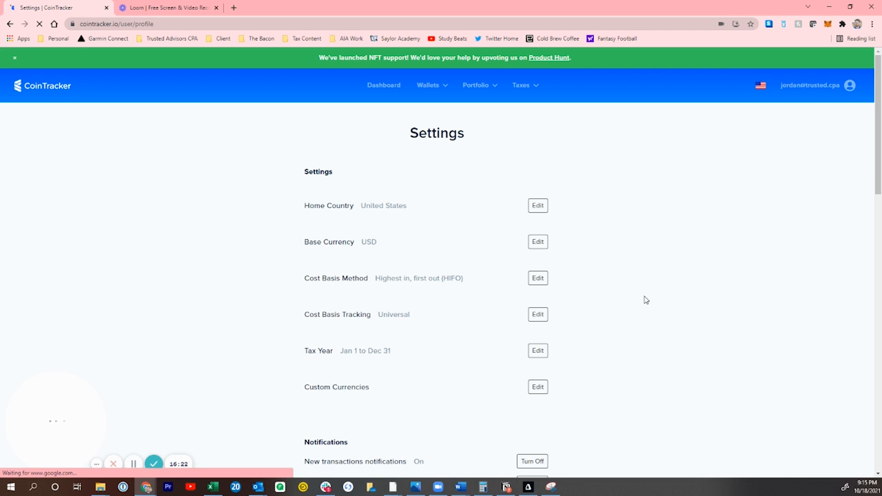
{"action": "left_click", "coordinate": [535, 279]}
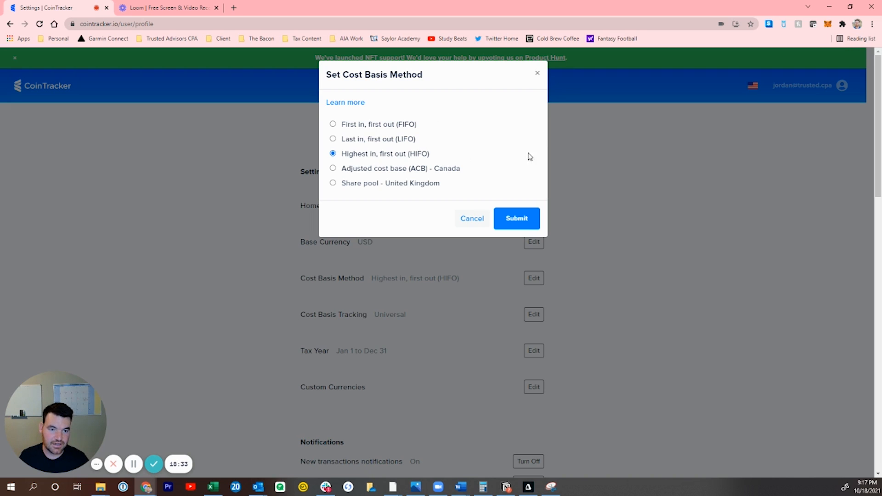
{"action": "left_click", "coordinate": [538, 74]}
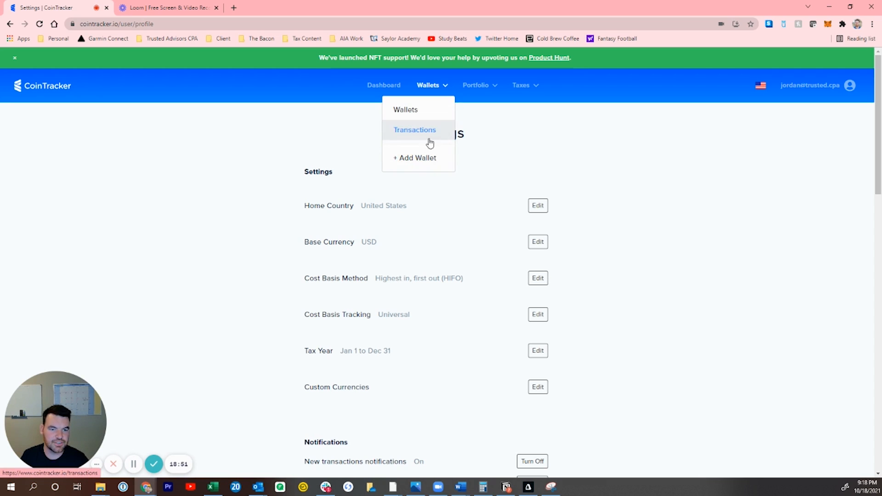
Return to the Transactions page.
{"action": "left_click", "coordinate": [426, 134]}
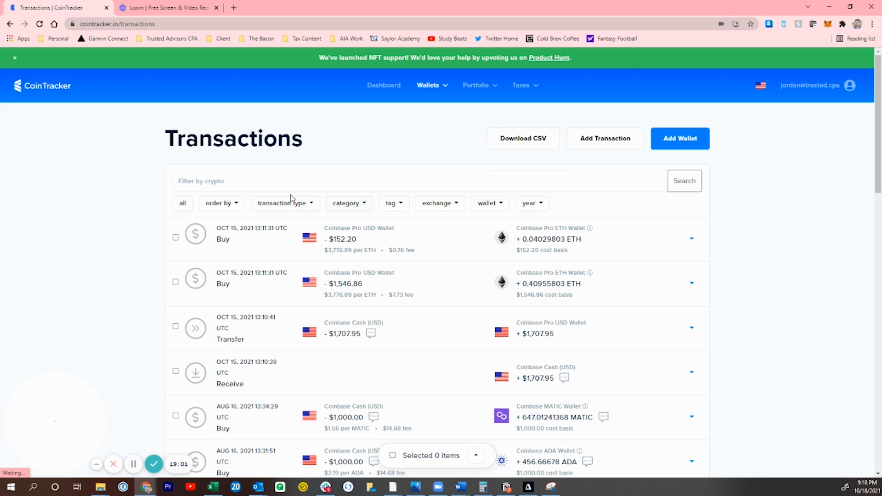
Download the transaction list as a CSV file and open the downloaded file in Excel.
{"action": "left_click", "coordinate": [528, 141]}
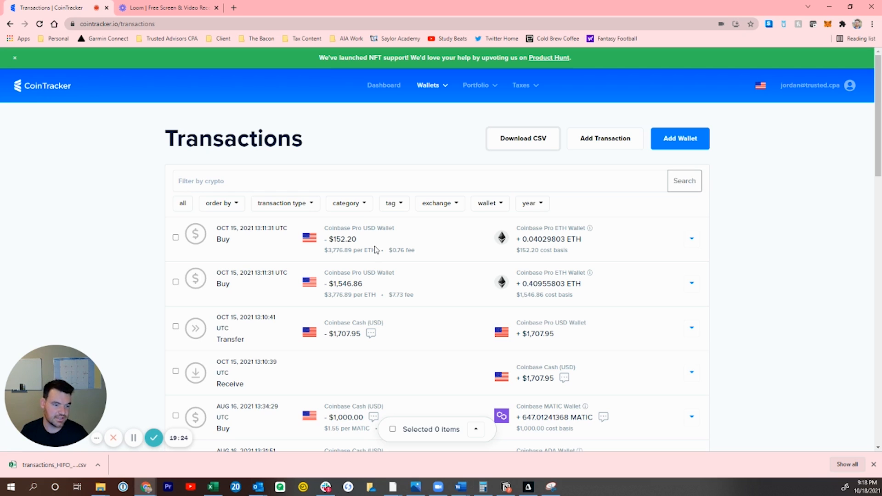
{"action": "left_click", "coordinate": [69, 465]}
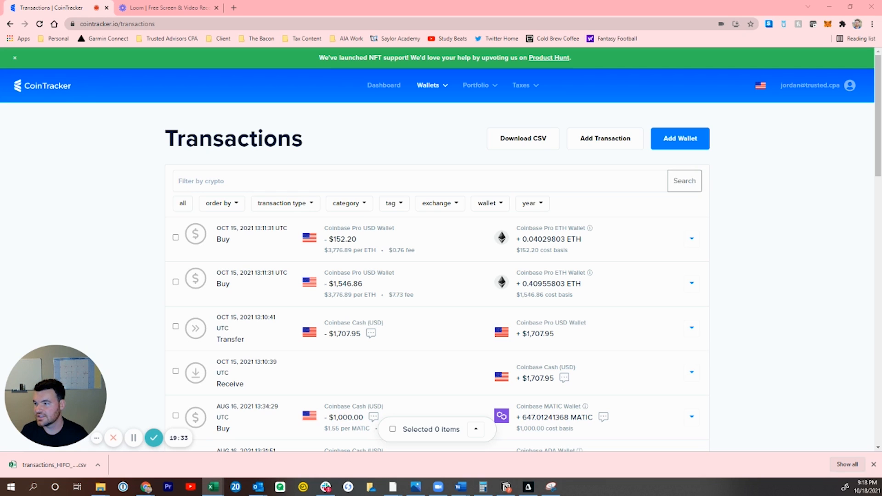
{"action": "left_click_drag", "start_coordinate": [881, 55], "coordinate": [497, 5]}
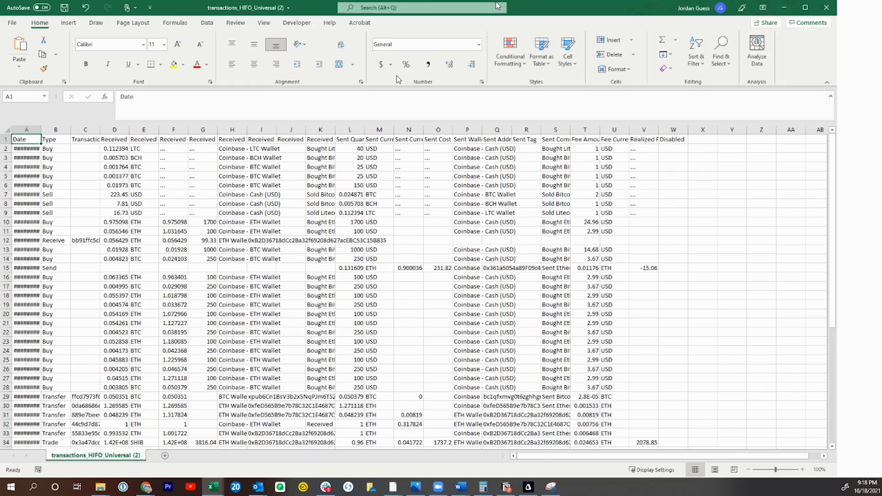
Autofit all columns of the transactions sheet and look over the dates and transaction types.
{"action": "left_click", "coordinate": [7, 130]}
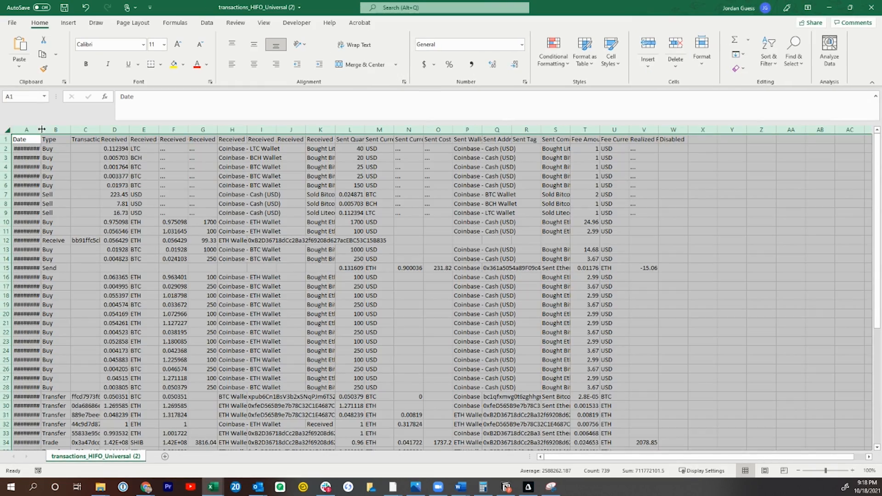
{"action": "double_click", "coordinate": [41, 129]}
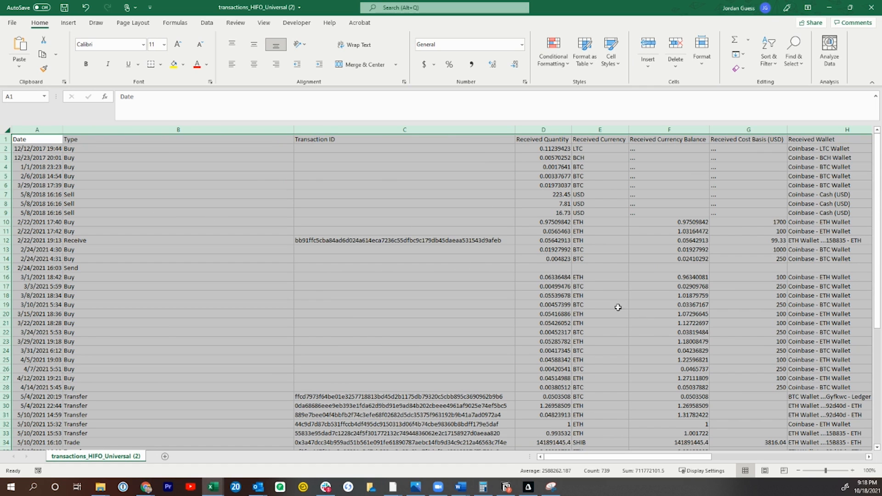
{"action": "scroll", "coordinate": [459, 252], "scroll_direction": "down", "scroll_amount": 1}
{"action": "scroll", "coordinate": [181, 191], "scroll_direction": "up", "scroll_amount": 1}
{"action": "left_click_drag", "start_coordinate": [79, 150], "coordinate": [121, 434]}
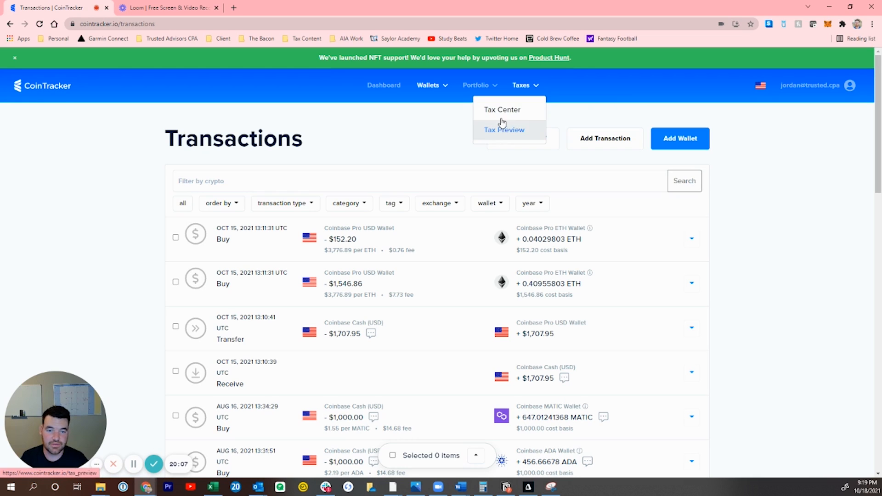
Switch back to CoinTracker, open the 2021 tax page from the Tax Center and look over its tax checklist.
{"action": "left_click", "coordinate": [502, 122]}
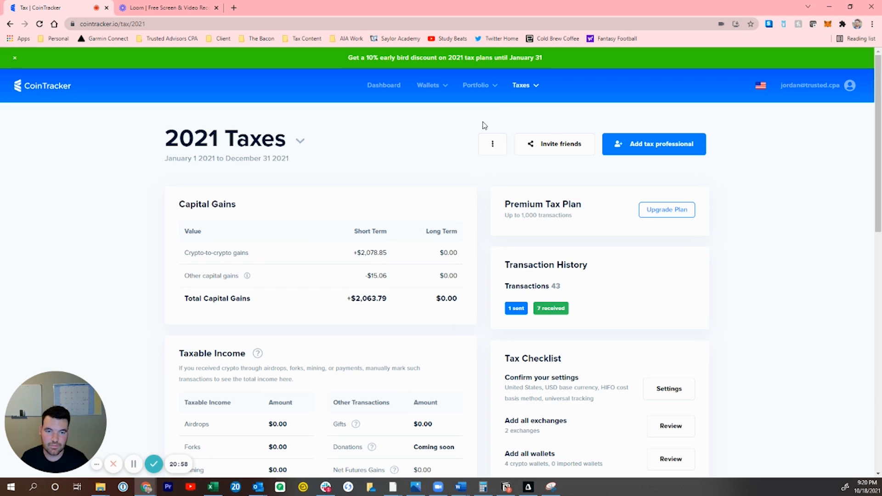
{"action": "scroll", "coordinate": [662, 158], "scroll_direction": "down", "scroll_amount": 4}
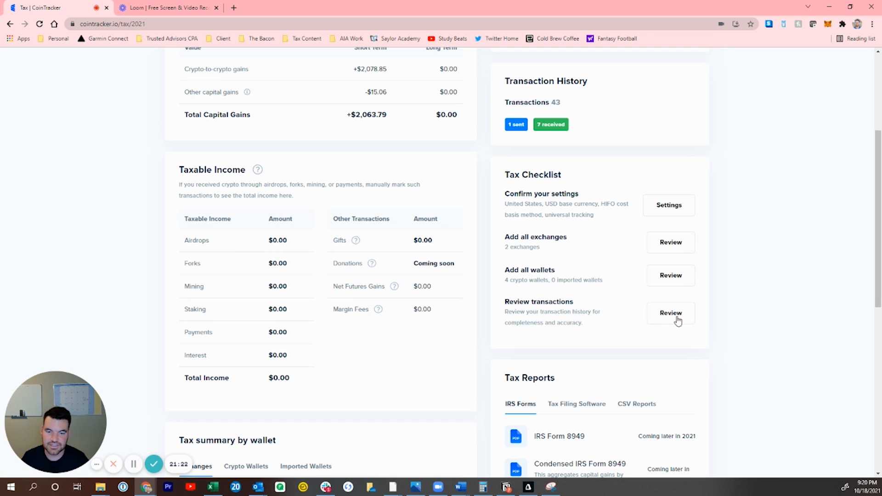
{"action": "scroll", "coordinate": [437, 173], "scroll_direction": "up", "scroll_amount": 5}
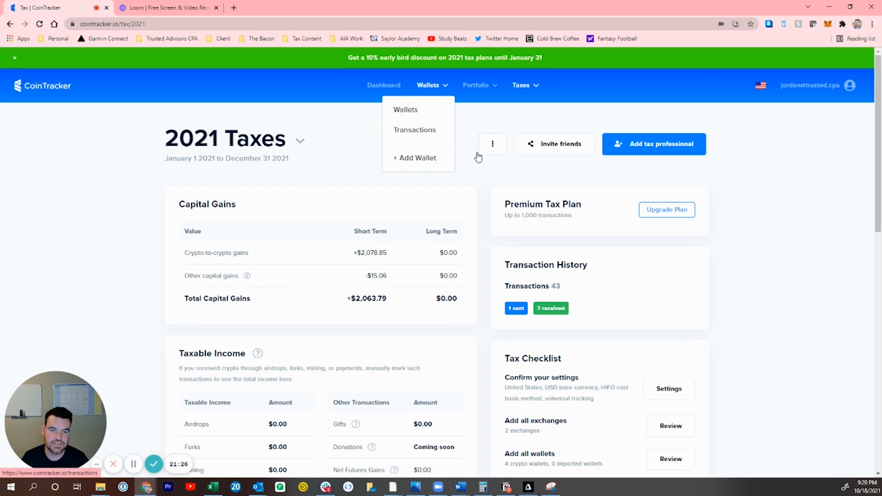
Review the available tax reports under IRS Forms, Tax Filing Software and CSV Reports.
{"action": "scroll", "coordinate": [751, 264], "scroll_direction": "down", "scroll_amount": 9}
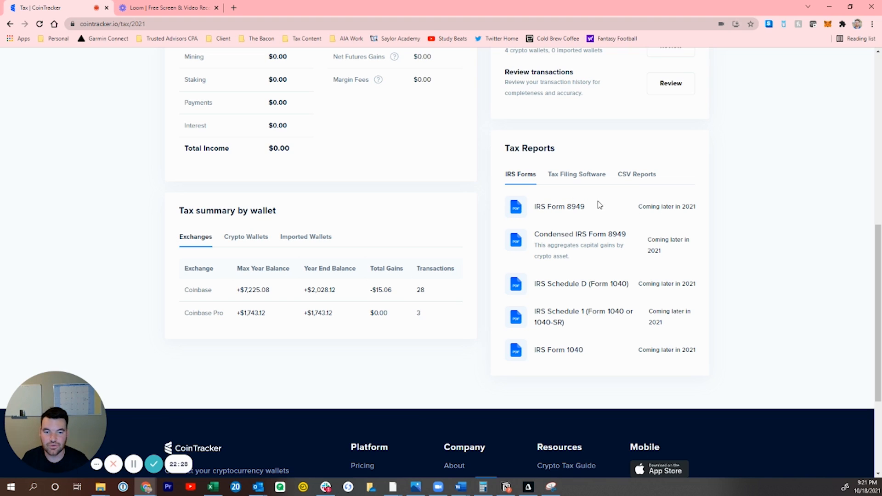
{"action": "left_click", "coordinate": [585, 179]}
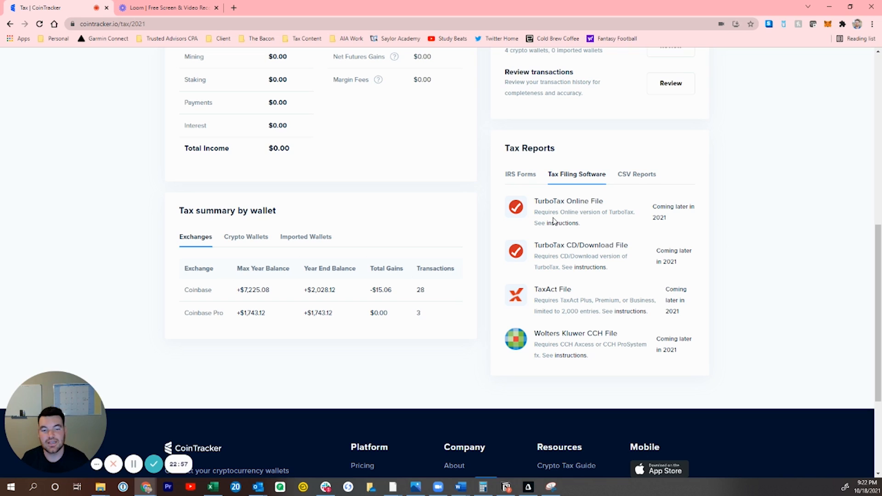
{"action": "left_click", "coordinate": [642, 180]}
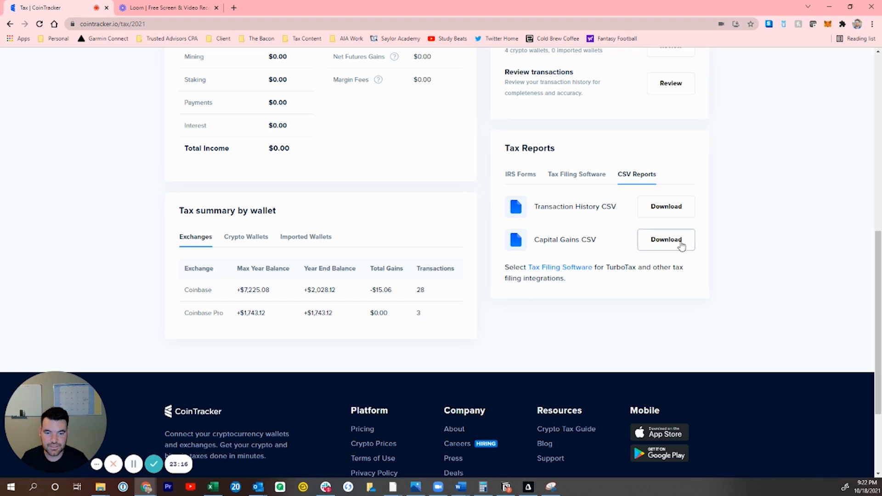
Download the Capital Gains CSV report and open it in Excel.
{"action": "left_click", "coordinate": [666, 244]}
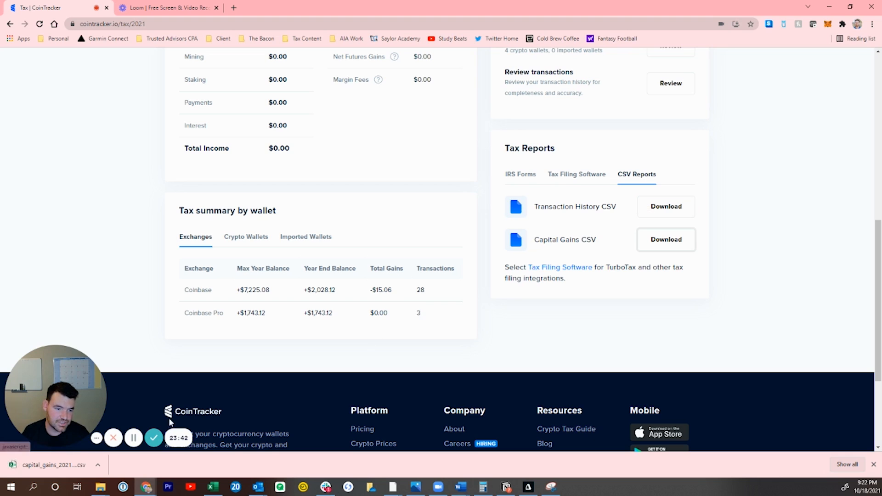
{"action": "left_click", "coordinate": [65, 465]}
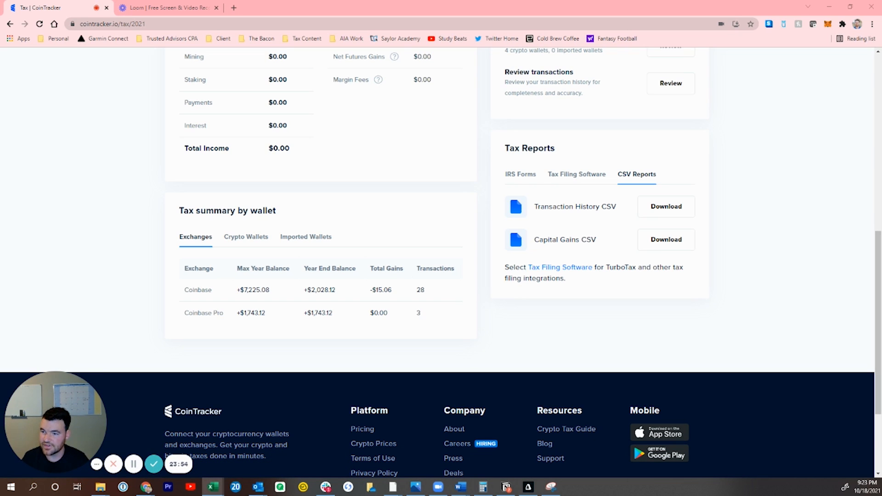
{"action": "left_click_drag", "start_coordinate": [881, 6], "coordinate": [607, 4]}
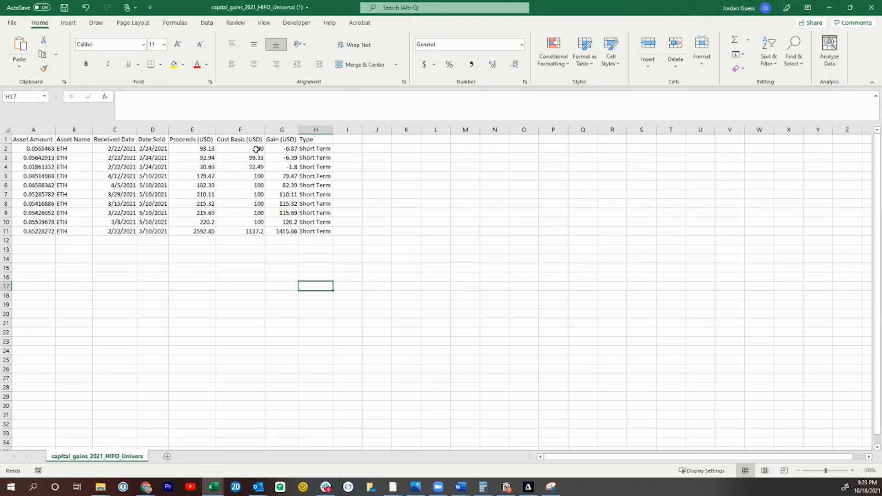
Examine the cost basis, proceeds and type columns of the capital gains sheet, and close the workbook.
{"action": "left_click_drag", "start_coordinate": [253, 149], "coordinate": [251, 227]}
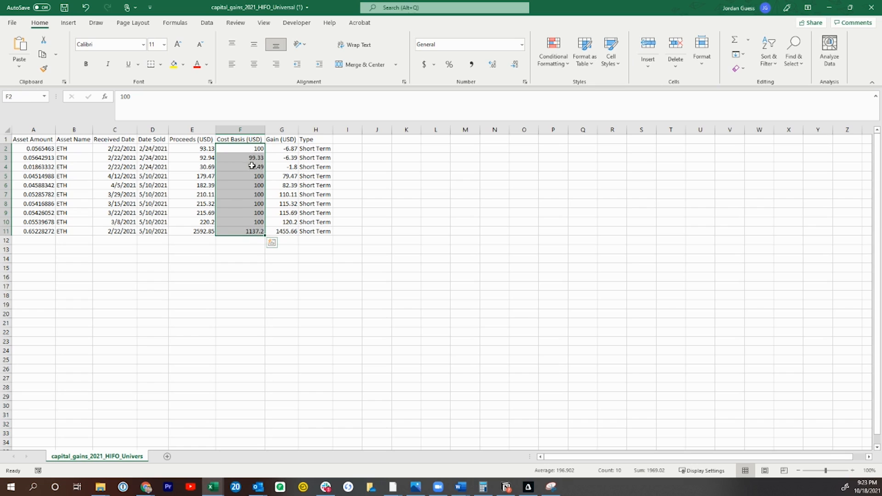
{"action": "left_click", "coordinate": [255, 150]}
{"action": "left_click_drag", "start_coordinate": [256, 149], "coordinate": [260, 232]}
{"action": "left_click_drag", "start_coordinate": [251, 149], "coordinate": [257, 232]}
{"action": "left_click_drag", "start_coordinate": [194, 147], "coordinate": [207, 231]}
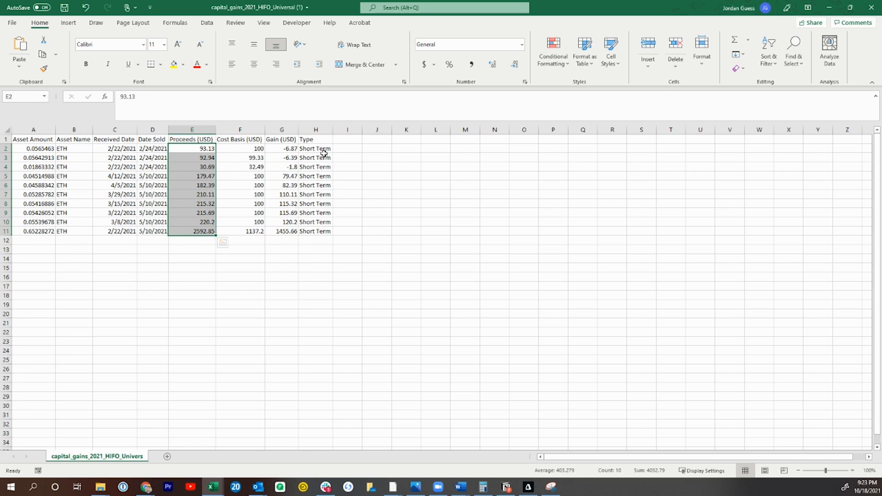
{"action": "left_click_drag", "start_coordinate": [324, 153], "coordinate": [320, 236]}
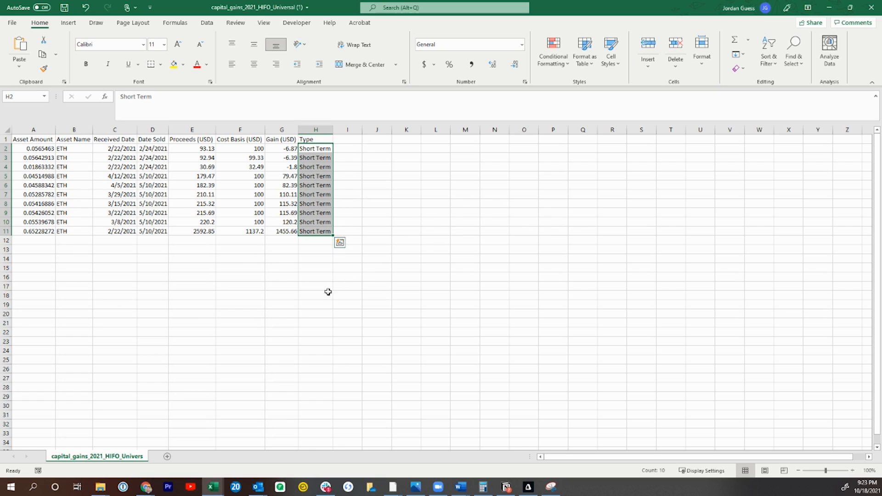
{"action": "left_click", "coordinate": [871, 8]}
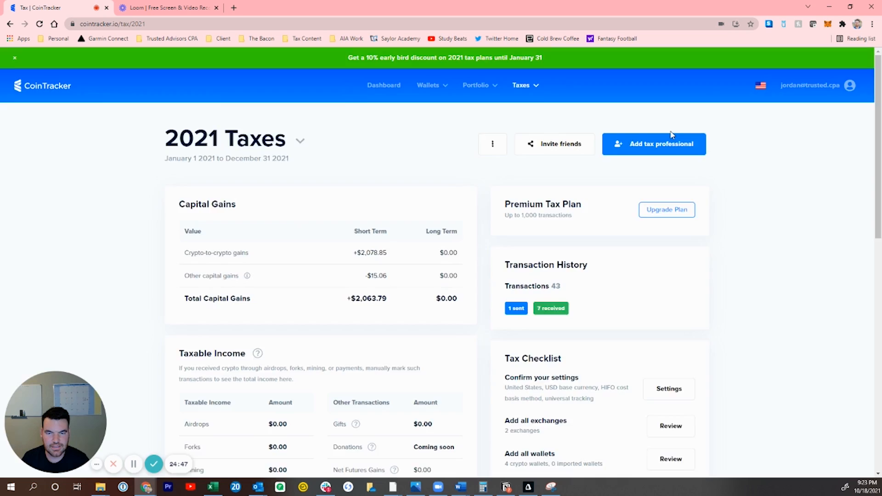
View the tax professional invitation dialog and the additional options on the tax page, closing both without changes.
{"action": "left_click", "coordinate": [671, 134]}
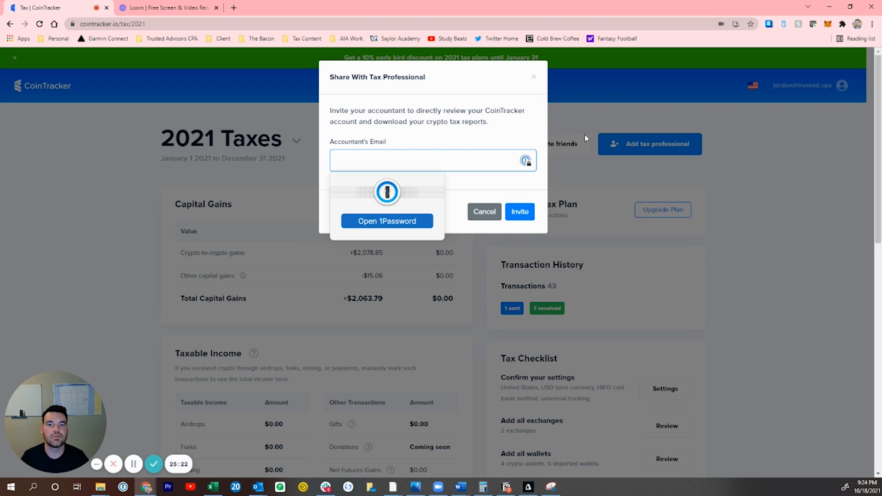
{"action": "left_click", "coordinate": [534, 77]}
{"action": "left_click", "coordinate": [492, 145]}
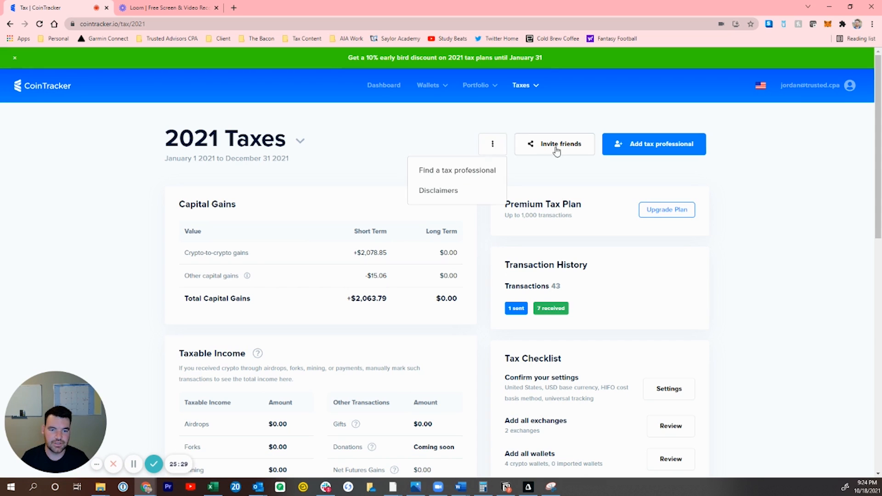
{"action": "left_click", "coordinate": [458, 133]}
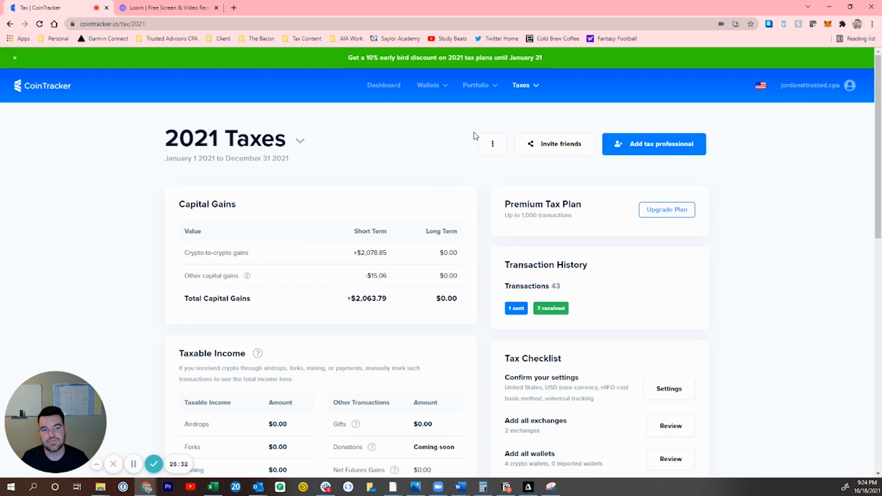
Open the Tax Preview page and read its instructions for previewing the tax impact of planned transactions.
{"action": "left_click", "coordinate": [524, 89]}
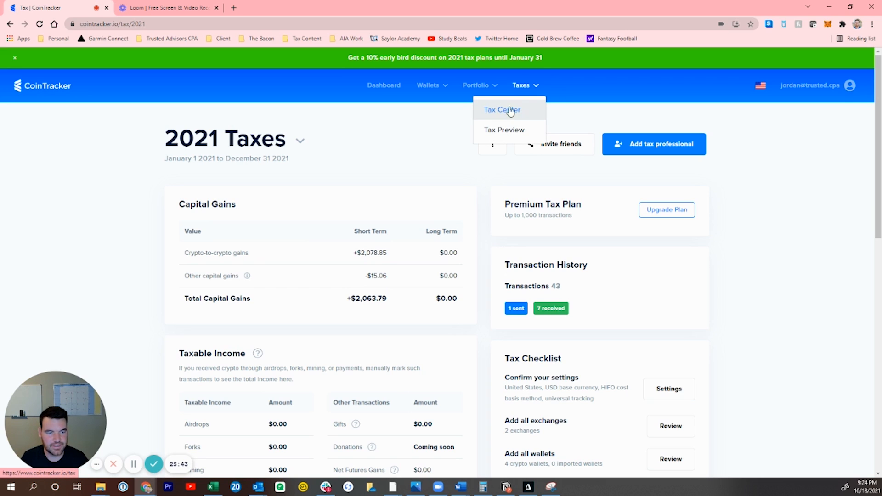
{"action": "left_click", "coordinate": [518, 132]}
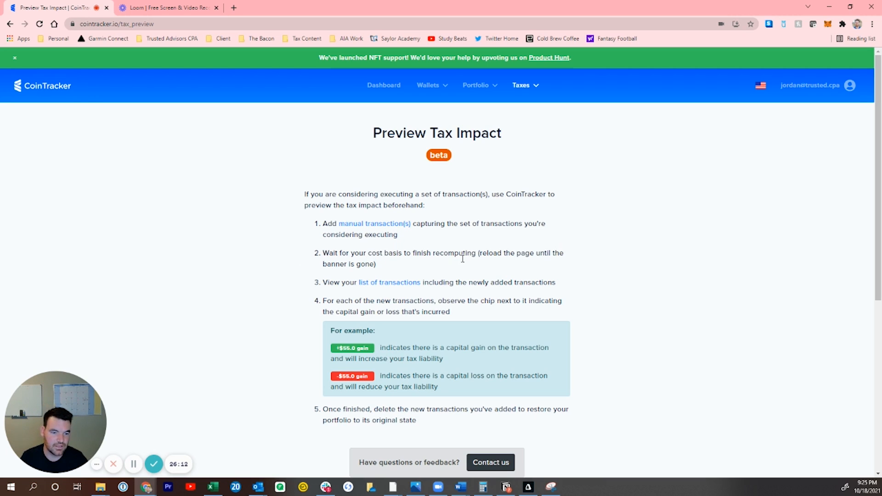
{"action": "scroll", "coordinate": [560, 296], "scroll_direction": "down", "scroll_amount": 1}
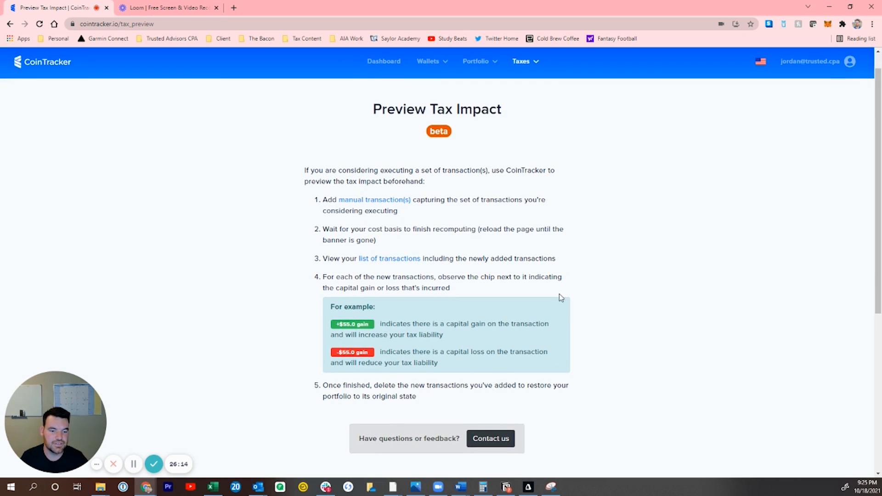
{"action": "scroll", "coordinate": [559, 296], "scroll_direction": "down", "scroll_amount": 1}
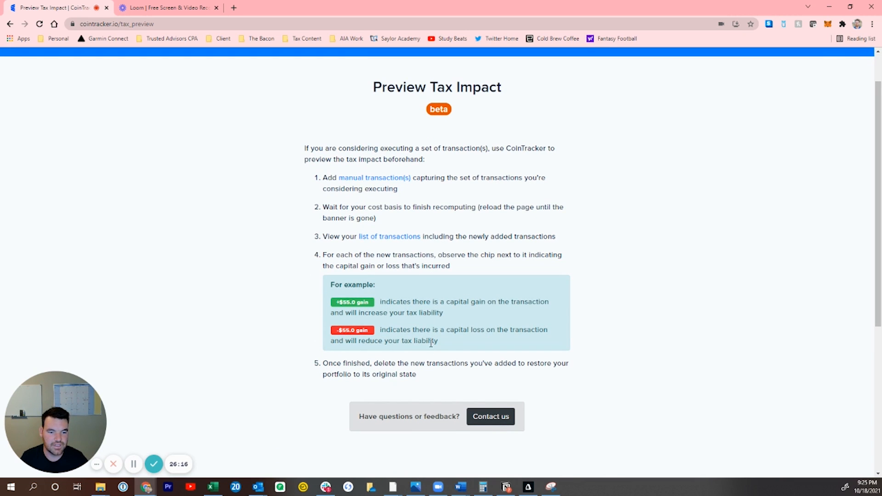
{"action": "scroll", "coordinate": [457, 211], "scroll_direction": "up", "scroll_amount": 2}
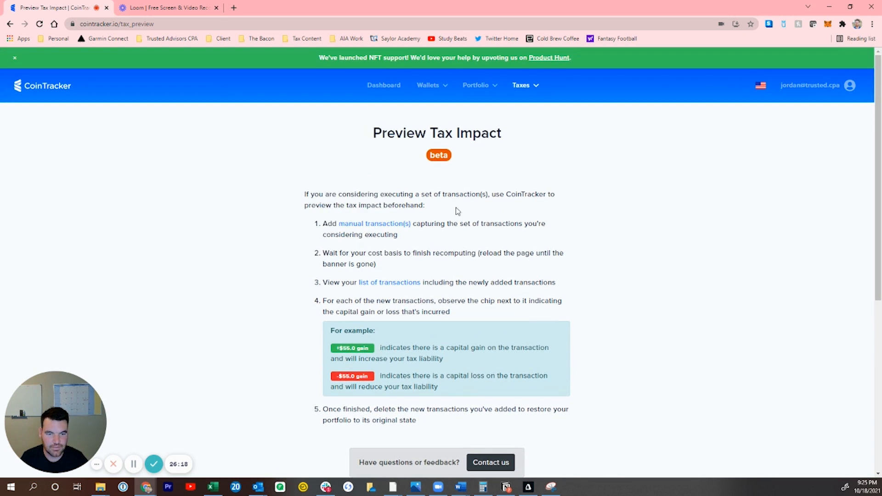
Start a new manual transaction and set the paid side to .5 BTC from the Other Transactions wallet.
{"action": "left_click", "coordinate": [397, 225]}
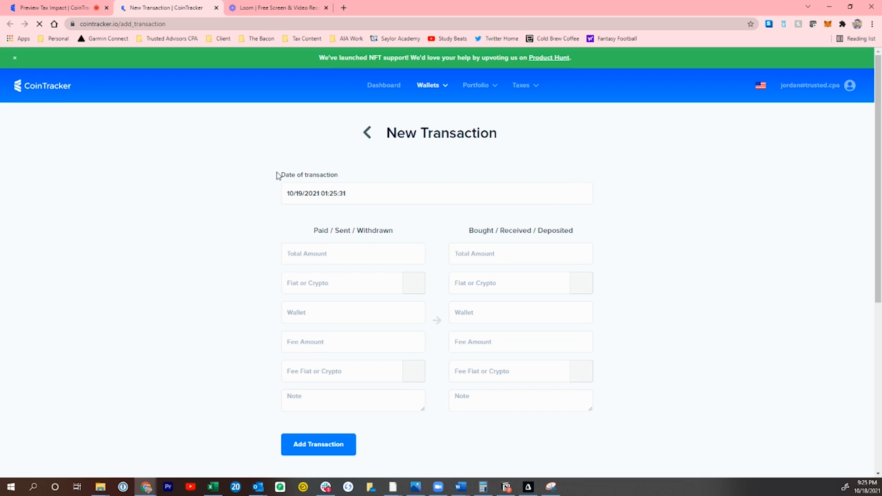
{"action": "left_click", "coordinate": [337, 254]}
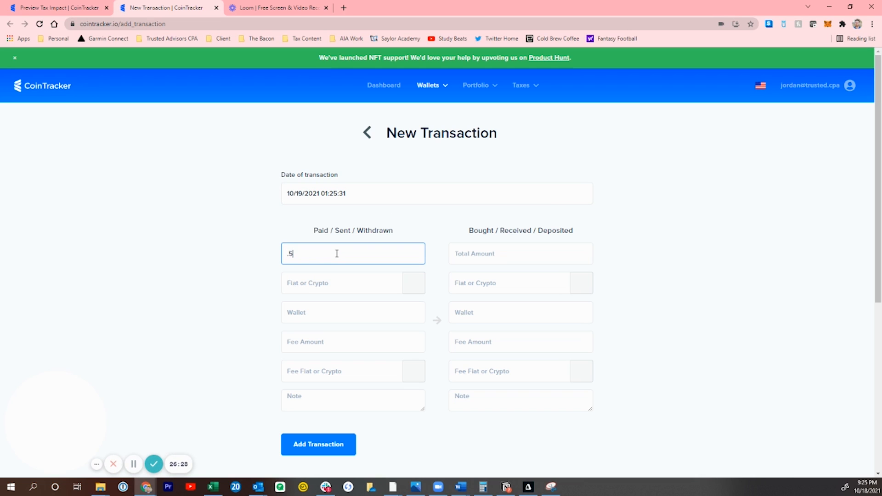
{"action": "left_click", "coordinate": [358, 281]}
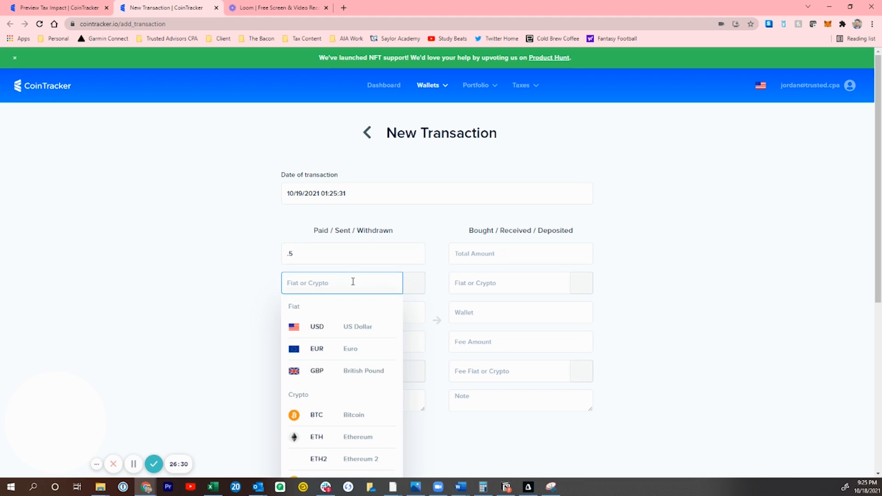
{"action": "left_click", "coordinate": [337, 419]}
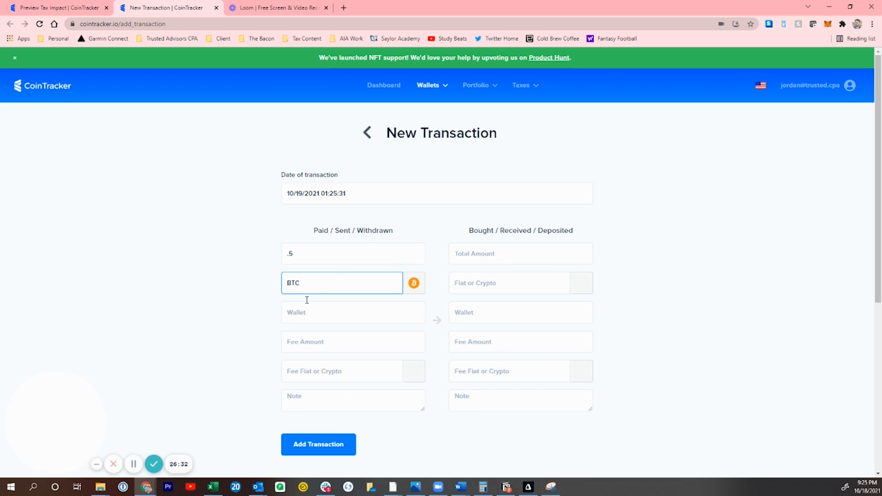
{"action": "left_click", "coordinate": [319, 311]}
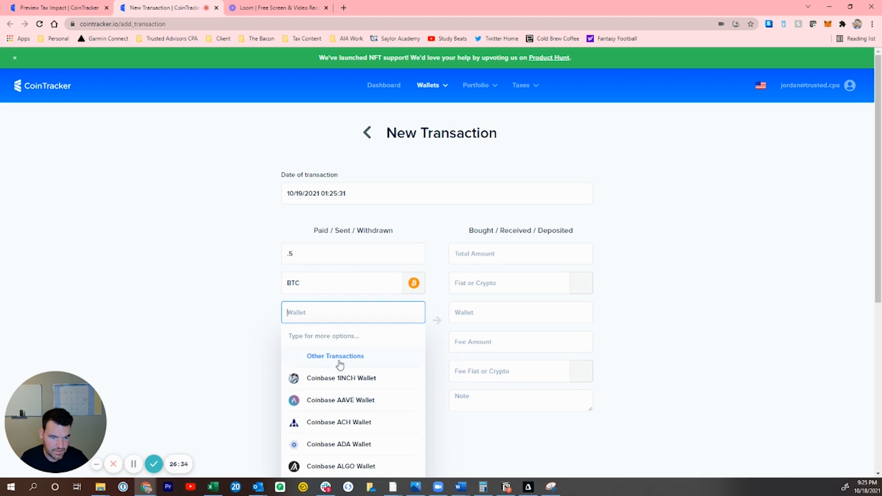
{"action": "left_click", "coordinate": [340, 364]}
Set the fee on the paid side of the transaction to .01245 BTC.
{"action": "left_click", "coordinate": [322, 344]}
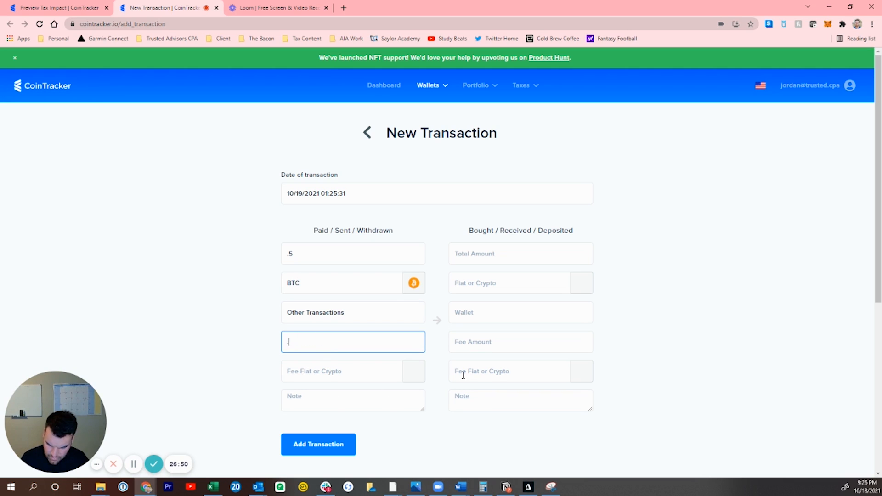
{"action": "type", "text": ".01245"}
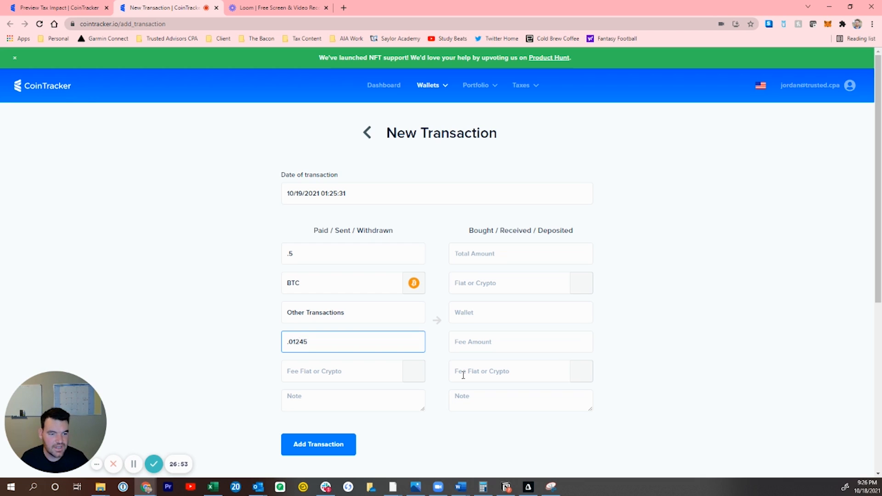
{"action": "left_click", "coordinate": [342, 371]}
{"action": "left_click", "coordinate": [331, 410]}
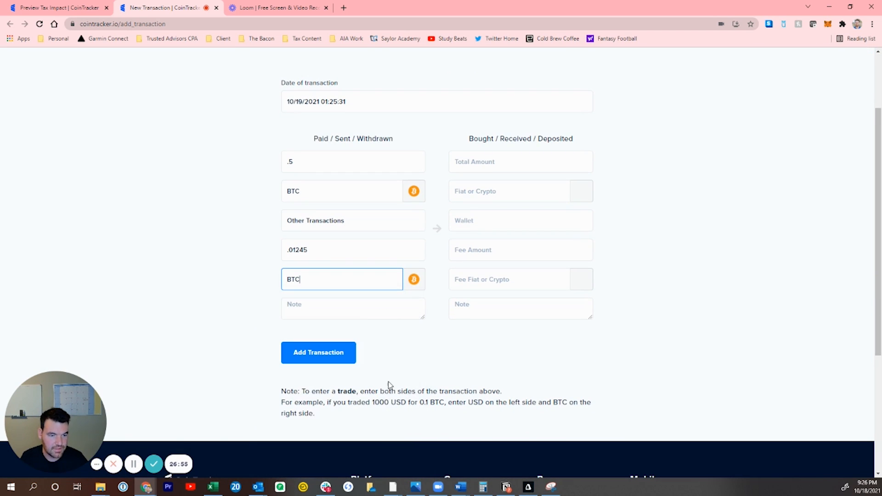
Set the received side to 30000 USD in the Other Transactions wallet and add the manual transaction.
{"action": "left_click", "coordinate": [498, 165]}
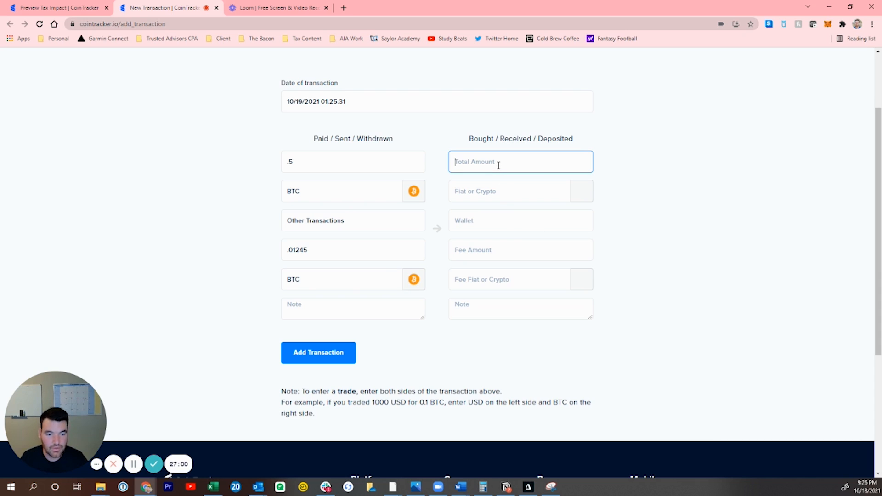
{"action": "type", "text": "300"}
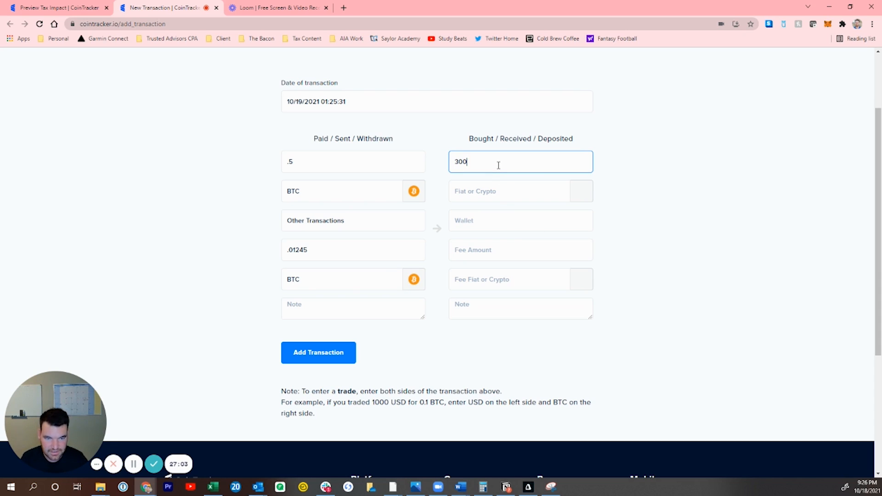
{"action": "type", "text": "00"}
{"action": "key", "text": "Tab"}
{"action": "left_click", "coordinate": [488, 239]}
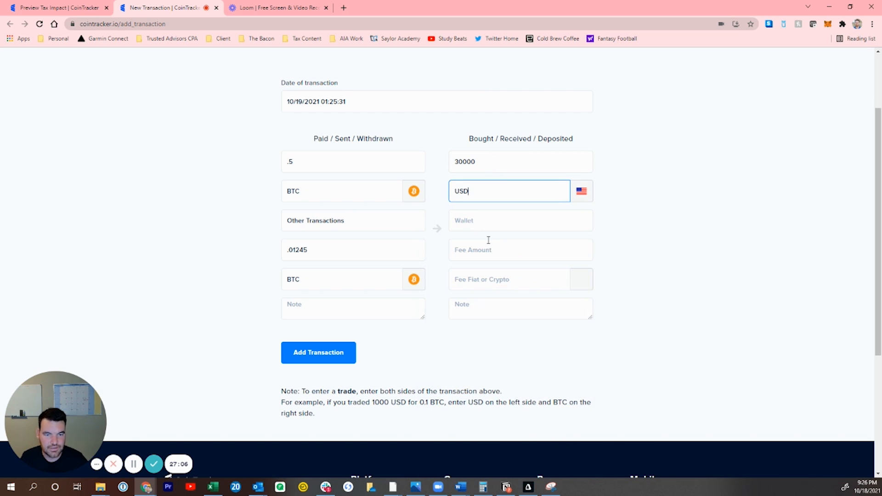
{"action": "left_click", "coordinate": [486, 222]}
{"action": "left_click", "coordinate": [495, 268]}
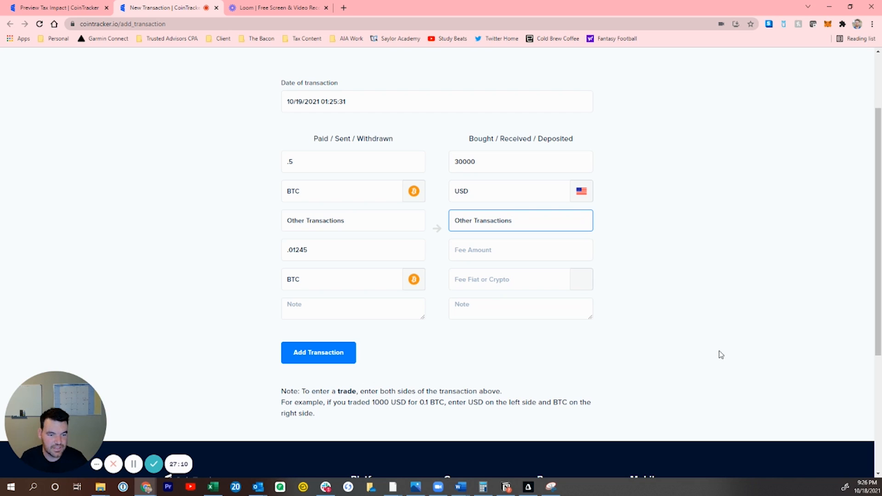
{"action": "scroll", "coordinate": [537, 365], "scroll_direction": "up", "scroll_amount": 3}
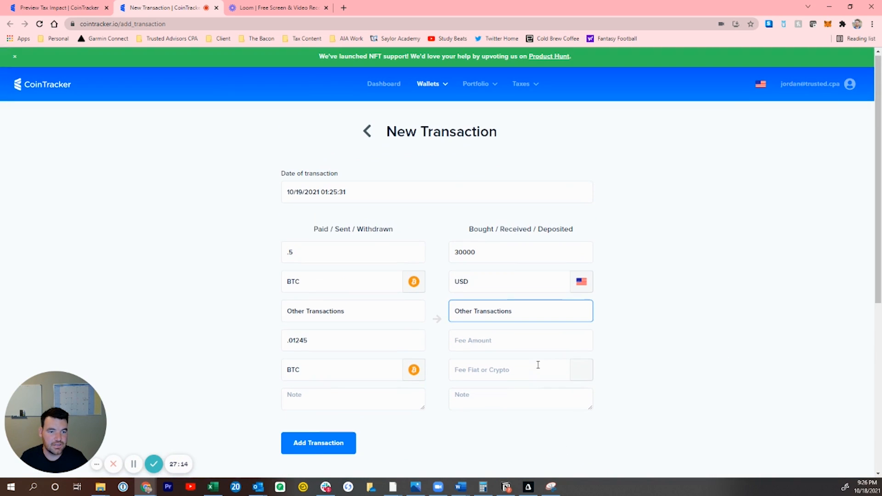
{"action": "left_click", "coordinate": [321, 446]}
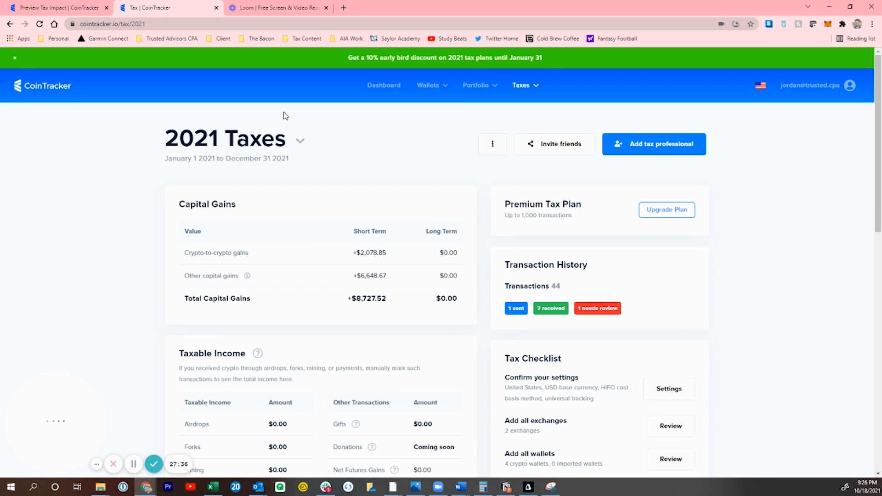
Review the crypto taxes on the dashboard, and examine the short-term capital gains on the 2021 tax page.
{"action": "left_click", "coordinate": [381, 85]}
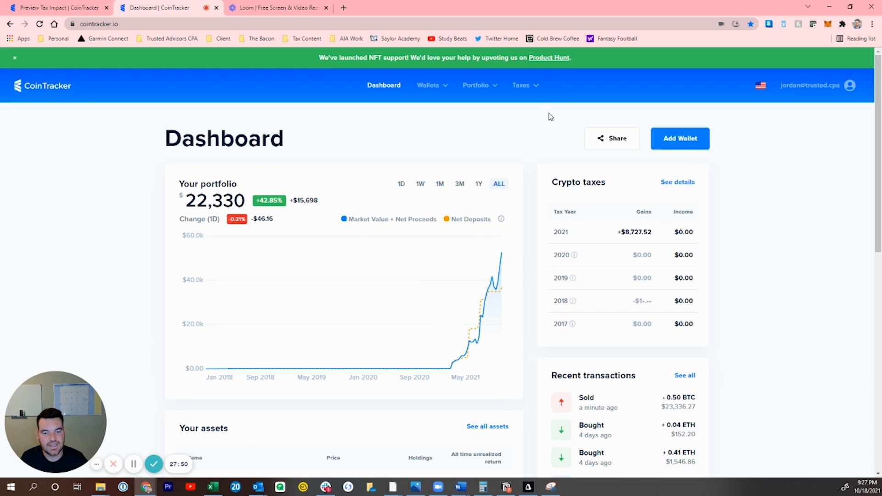
{"action": "left_click", "coordinate": [527, 85]}
{"action": "left_click", "coordinate": [519, 109]}
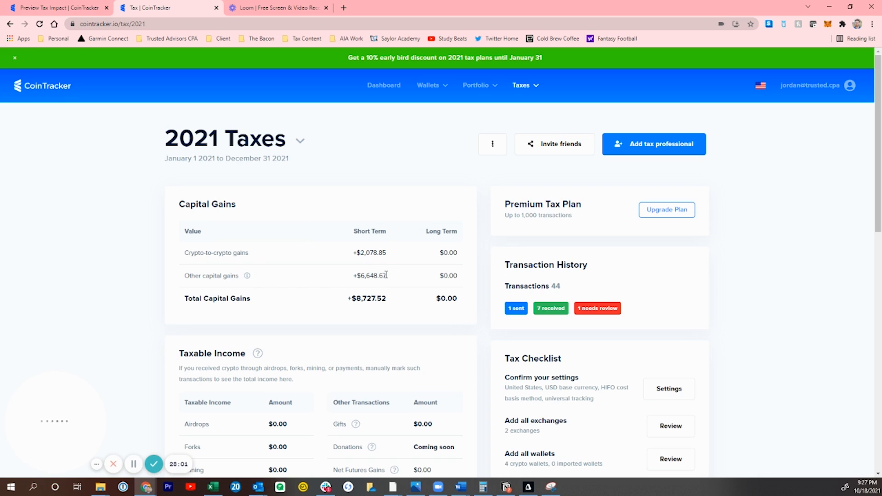
{"action": "left_click_drag", "start_coordinate": [386, 275], "coordinate": [360, 276]}
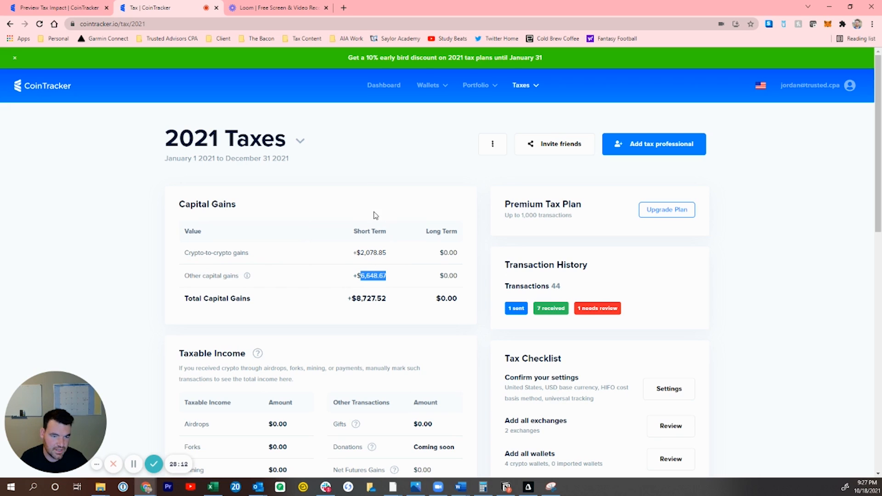
Copy the 2021 short-term total capital gains amount into the Calculator app.
{"action": "left_click_drag", "start_coordinate": [386, 299], "coordinate": [358, 303]}
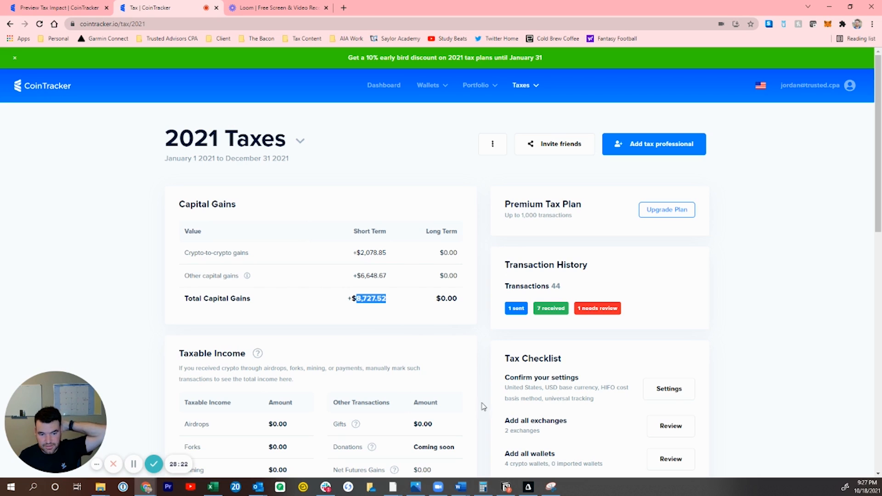
{"action": "left_click", "coordinate": [489, 484]}
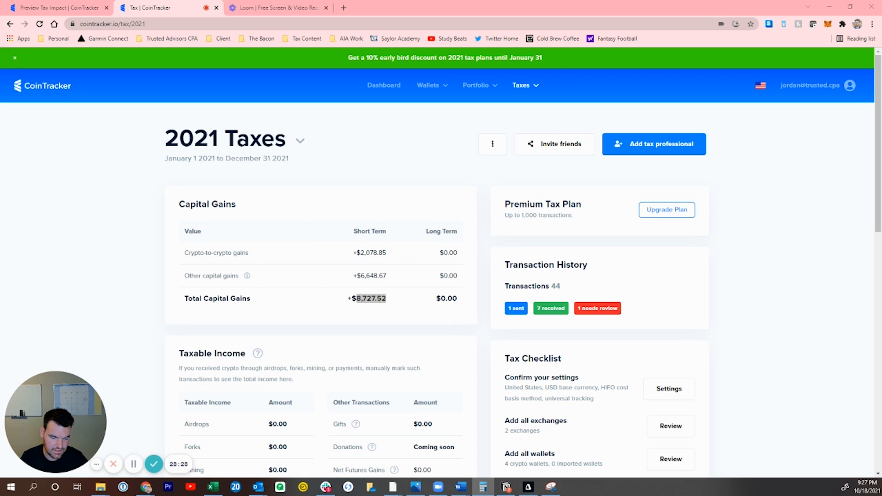
{"action": "left_click_drag", "start_coordinate": [689, 495], "coordinate": [606, 114]}
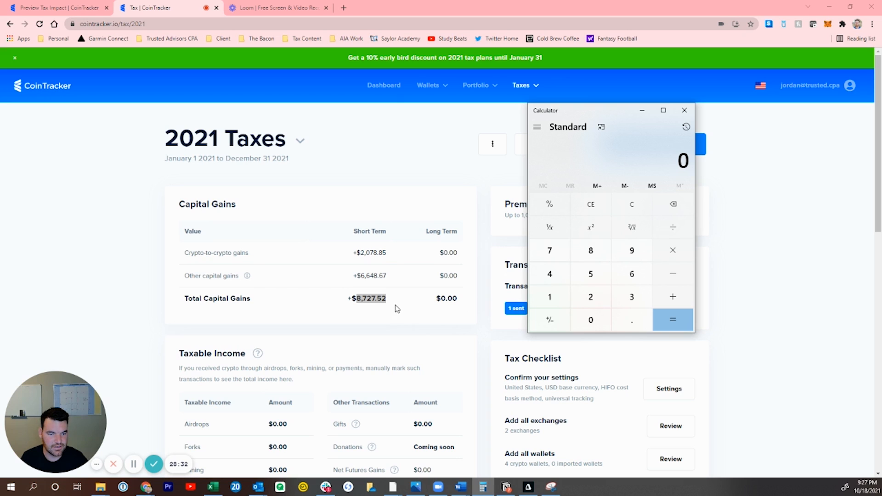
{"action": "right_click", "coordinate": [380, 303]}
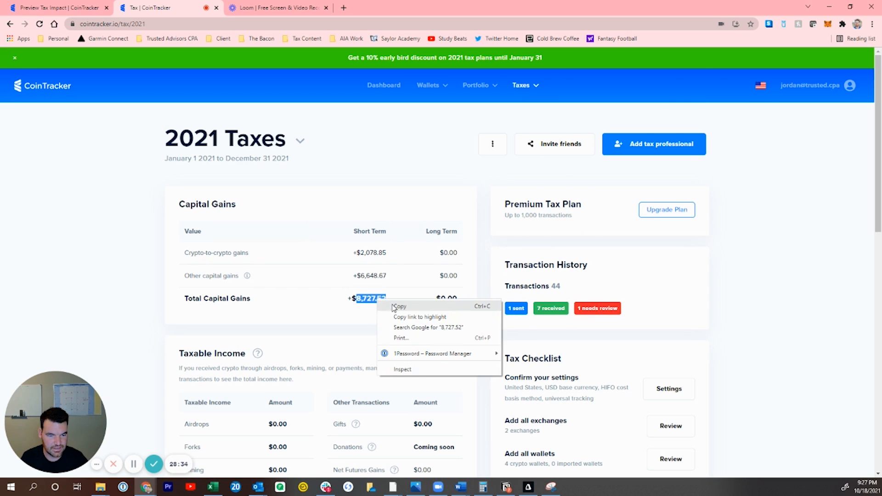
{"action": "left_click", "coordinate": [399, 305]}
{"action": "key", "text": "alt+Tab"}
{"action": "key", "text": "ctrl+v"}
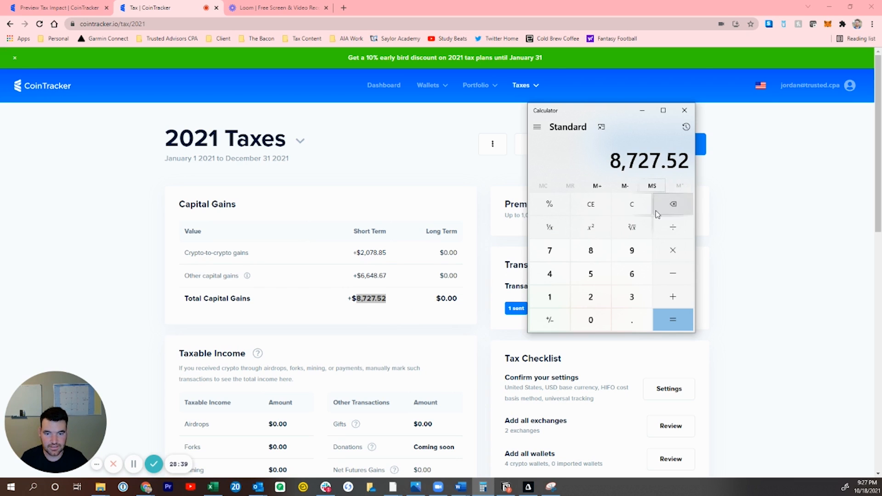
Multiply the copied gains by .24 to estimate the tax, and minimize the Calculator.
{"action": "left_click", "coordinate": [672, 251]}
{"action": "type", "text": ".24"}
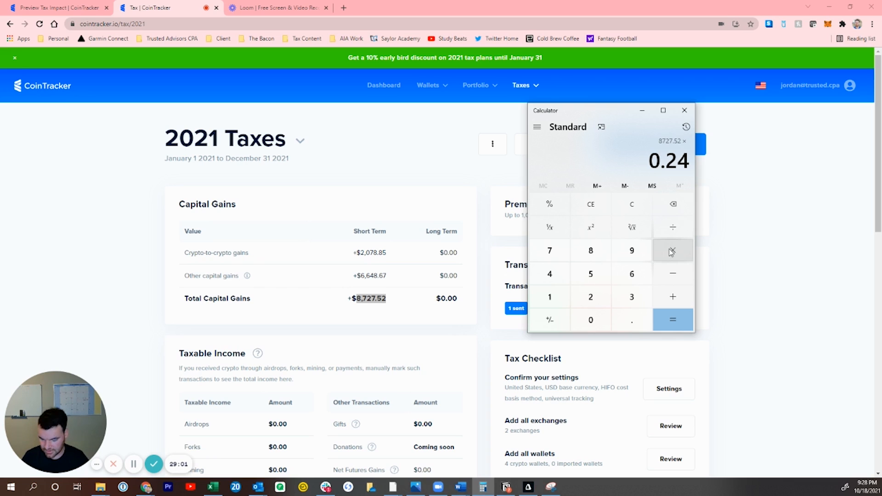
{"action": "key", "text": "Return"}
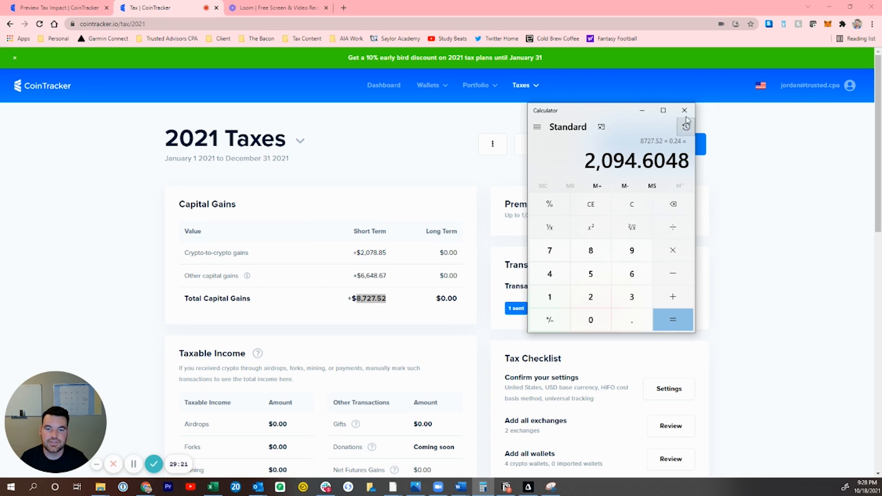
{"action": "left_click", "coordinate": [642, 112]}
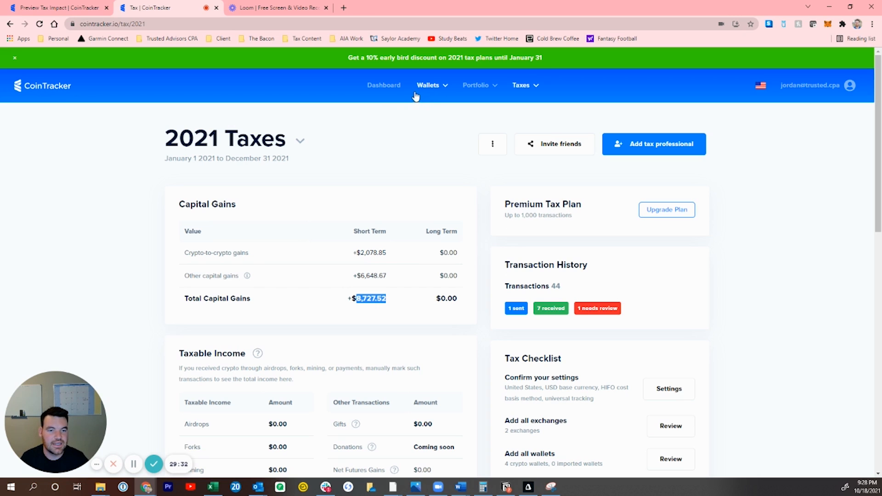
Delete the manual 0.5 BTC sell from the wallet transactions list.
{"action": "left_click", "coordinate": [440, 90]}
{"action": "left_click", "coordinate": [416, 130]}
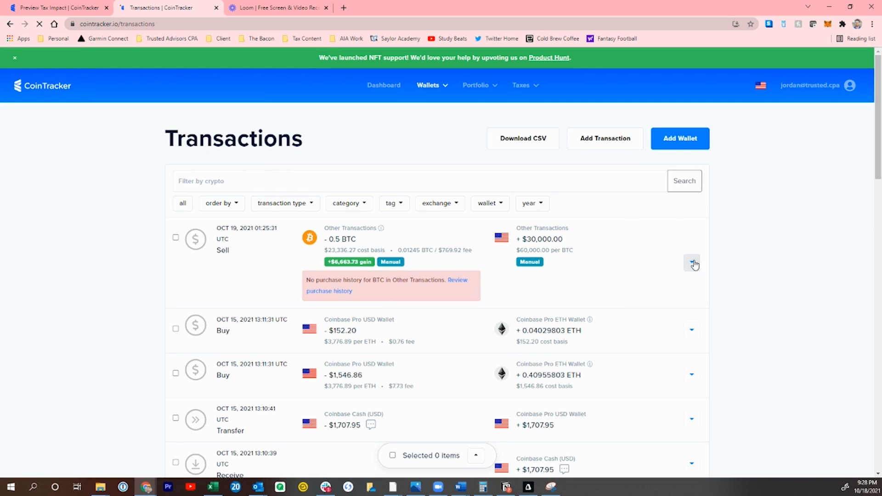
{"action": "left_click", "coordinate": [689, 268]}
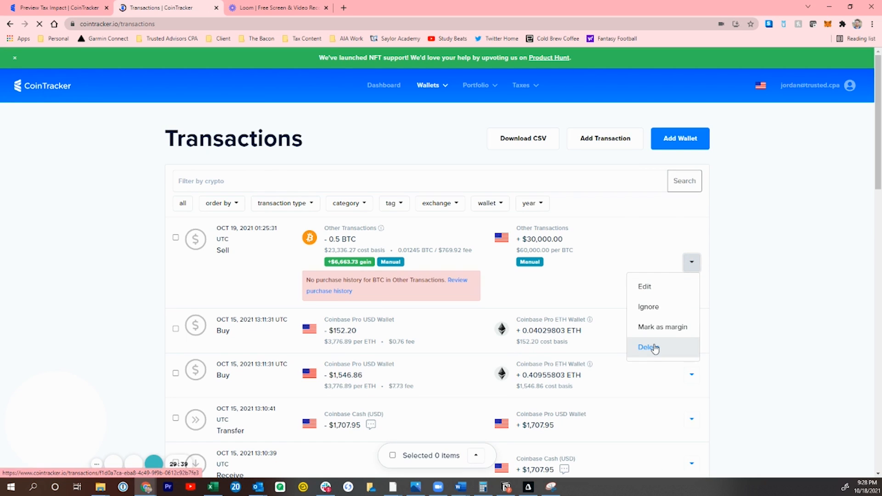
{"action": "left_click", "coordinate": [652, 348]}
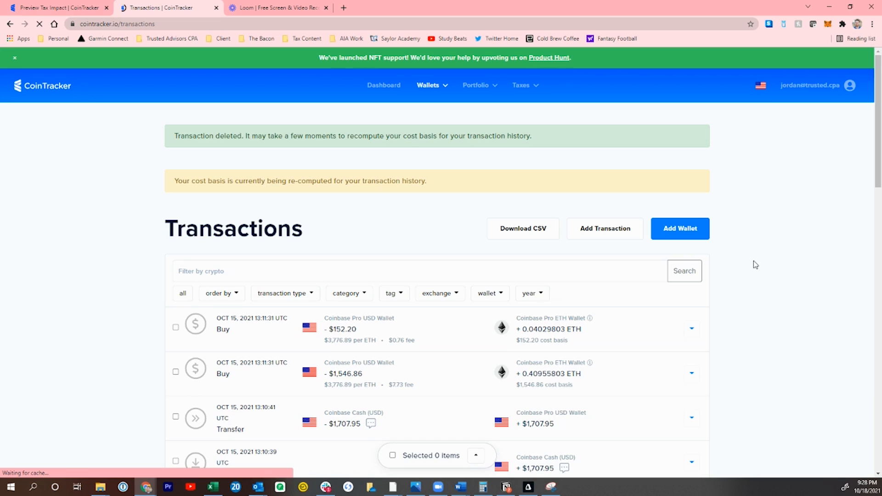